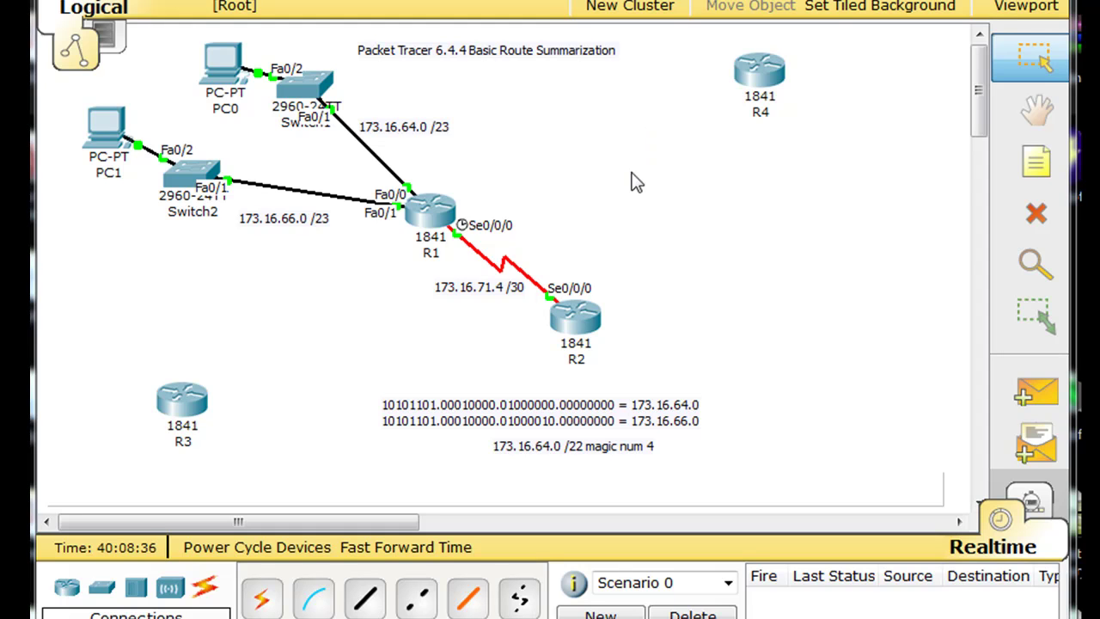
Move the binary calculation note up near R4 and delete 'magic num 4' from the /22 note
left_click_drag(572, 422, 790, 160)
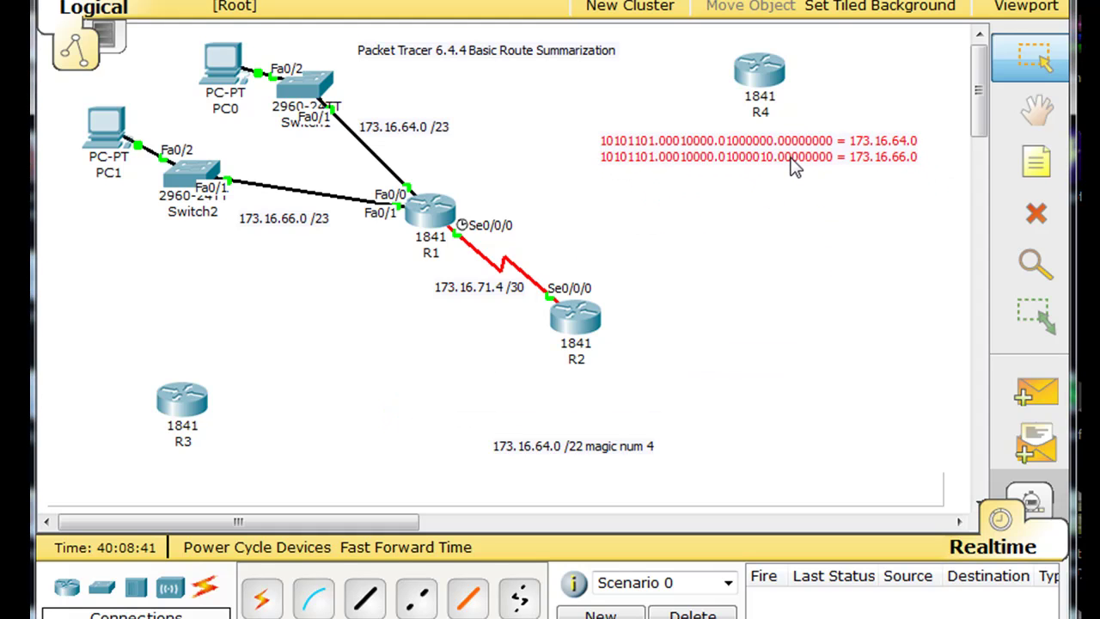
left_click(567, 445)
double_click(567, 445)
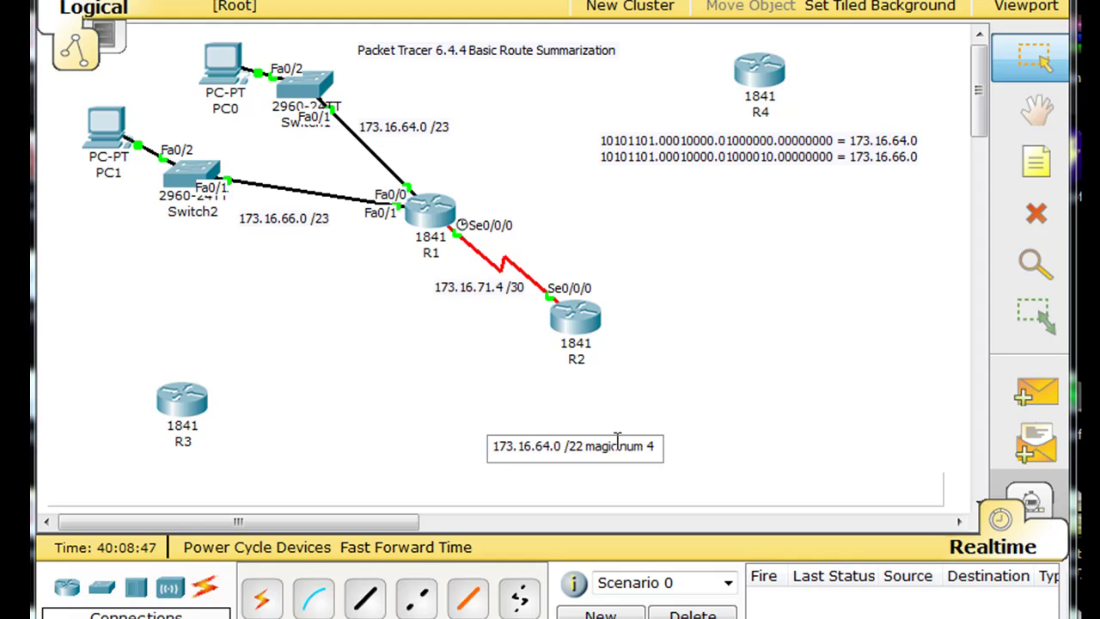
key("BackSpace")
key("BackSpace")
key("BackSpace")
key("BackSpace")
key("BackSpace")
key("BackSpace")
key("BackSpace")
key("BackSpace")
key("BackSpace")
key("BackSpace")
key("BackSpace")
key("BackSpace")
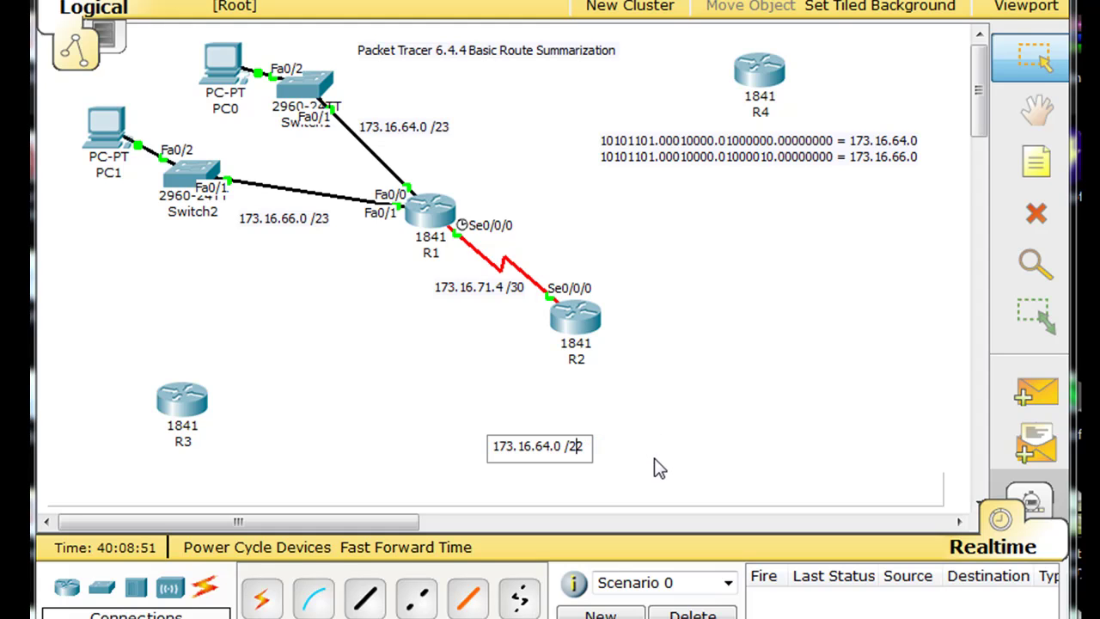
Add a 'Summary routes:' heading above 173.16.64.0 /22 and place that note below R1
key("Left")
key("Left")
key("Left")
key("Left")
key("Left")
key("Left")
key("Left")
key("Left")
key("Left")
key("Left")
key("Left")
key("Left")
key("Left")
key("Left")
key("Left")
key("Return")
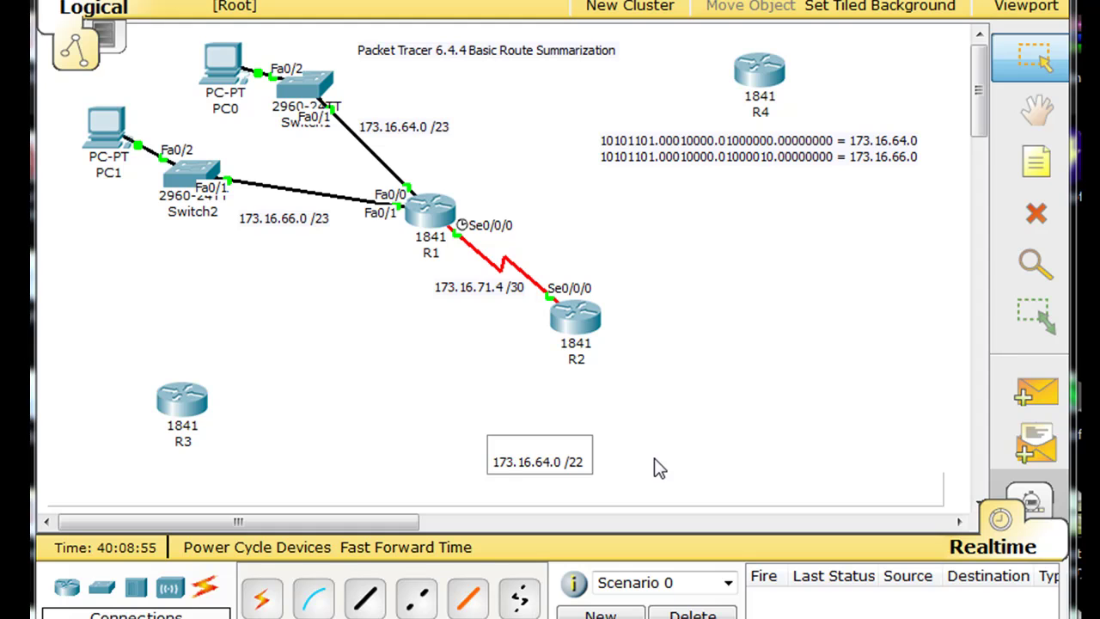
type("Summary routes:")
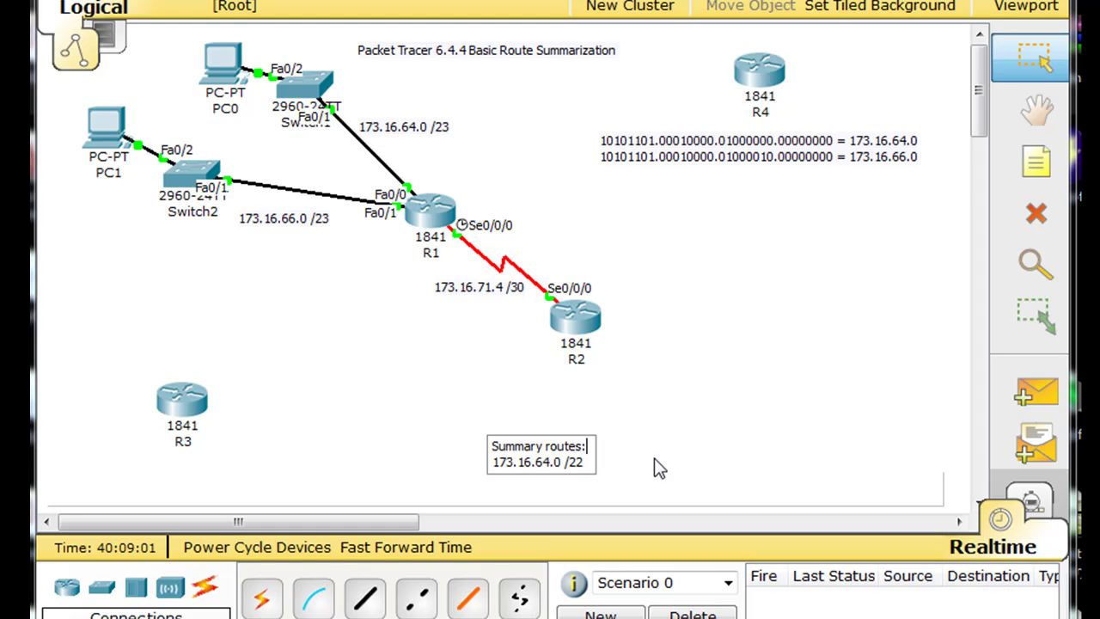
left_click(661, 459)
left_click_drag(535, 472, 280, 169)
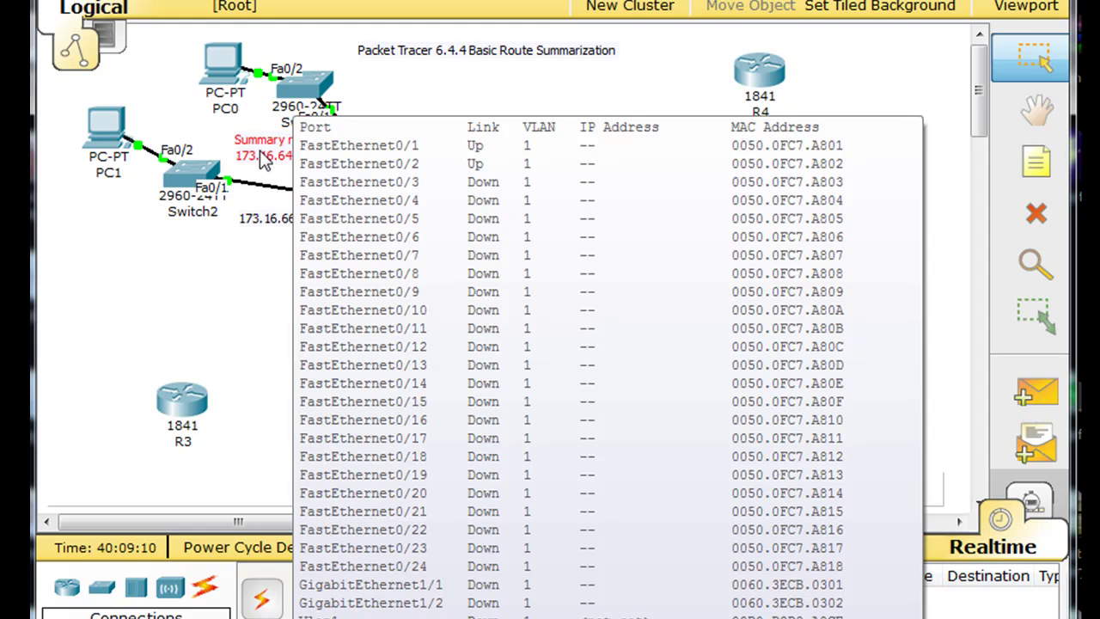
left_click_drag(265, 162, 355, 464)
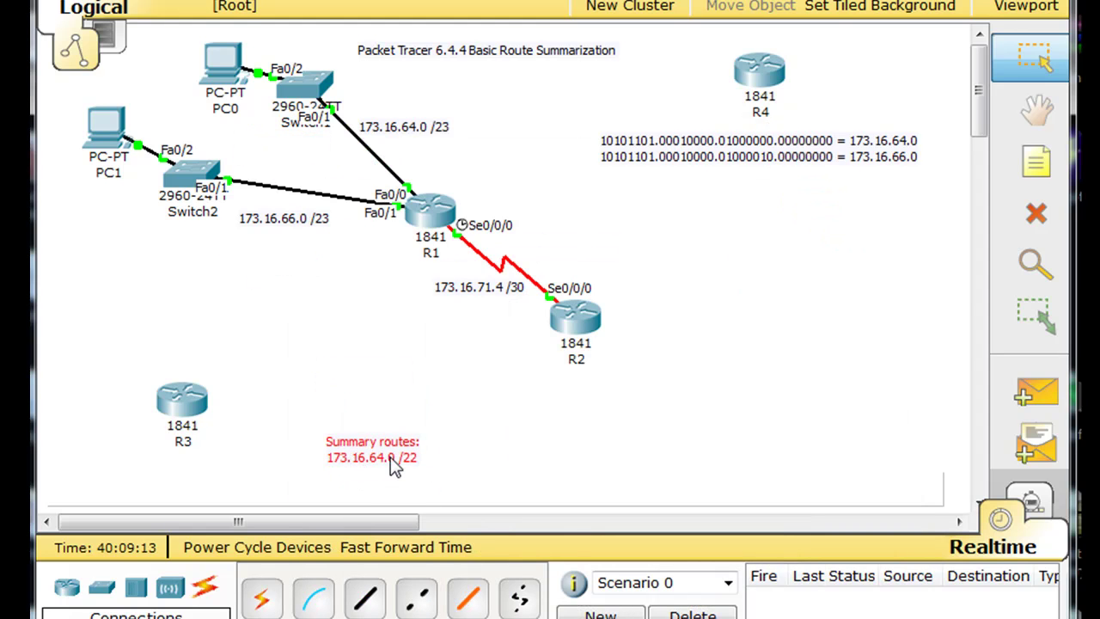
Place two 2960 switches right of R2: Switch3 on top, Switch4 below it
mouse_move(593, 335)
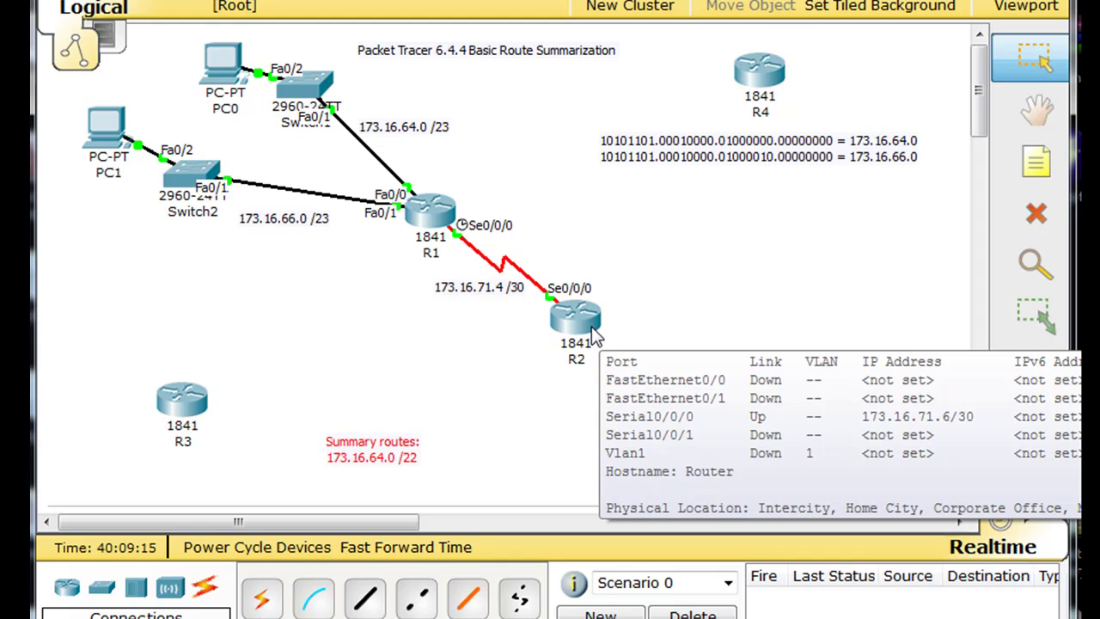
left_click(103, 589)
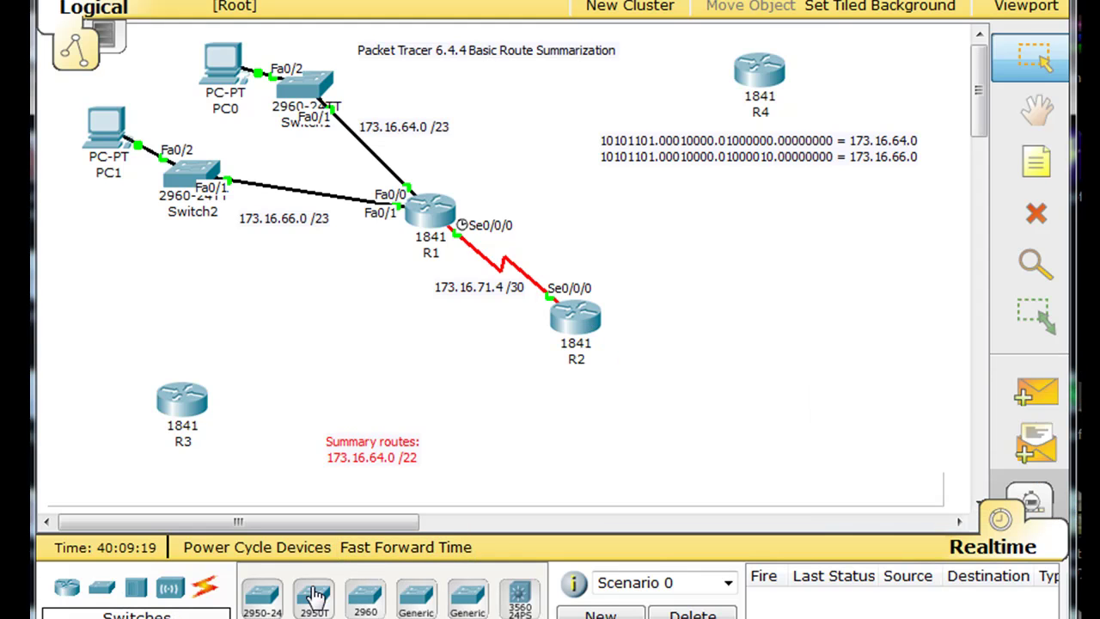
left_click(368, 604)
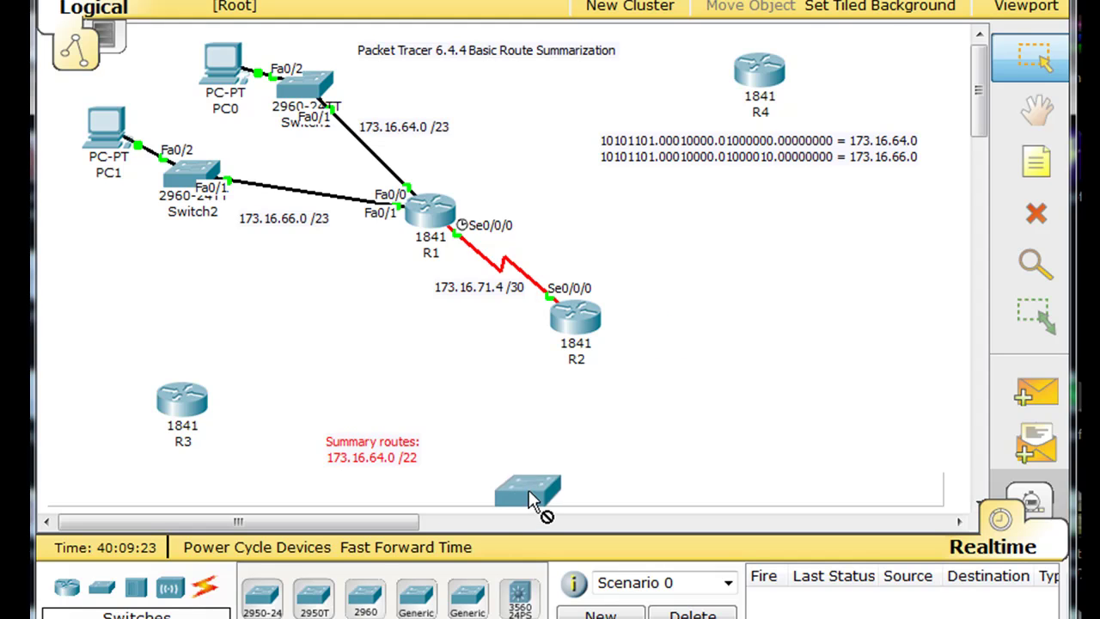
left_click(713, 286)
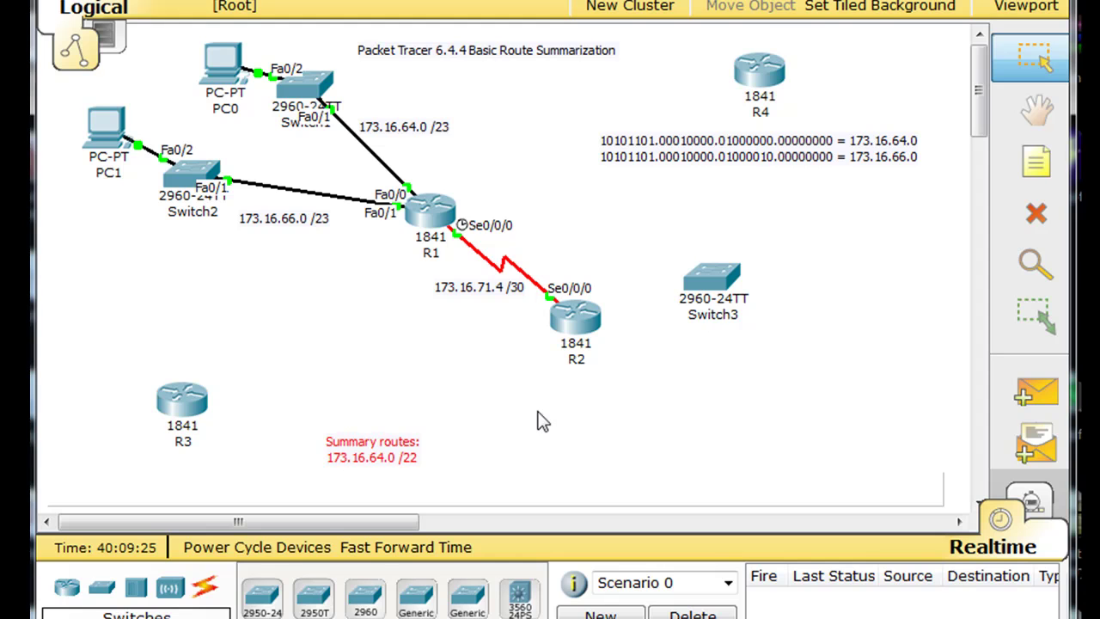
left_click(365, 597)
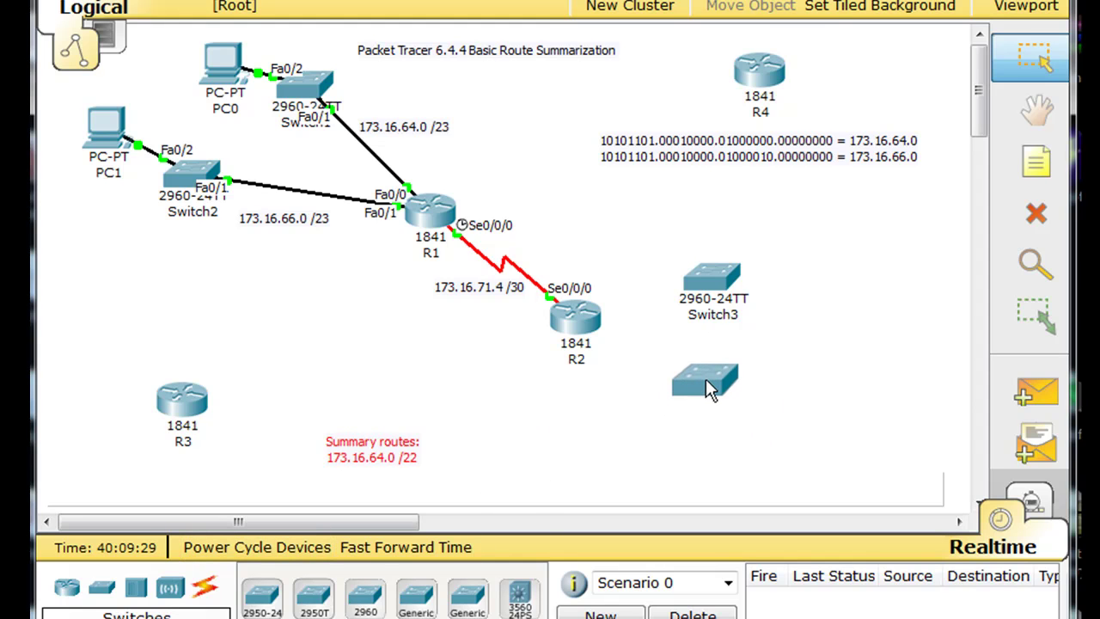
left_click(707, 387)
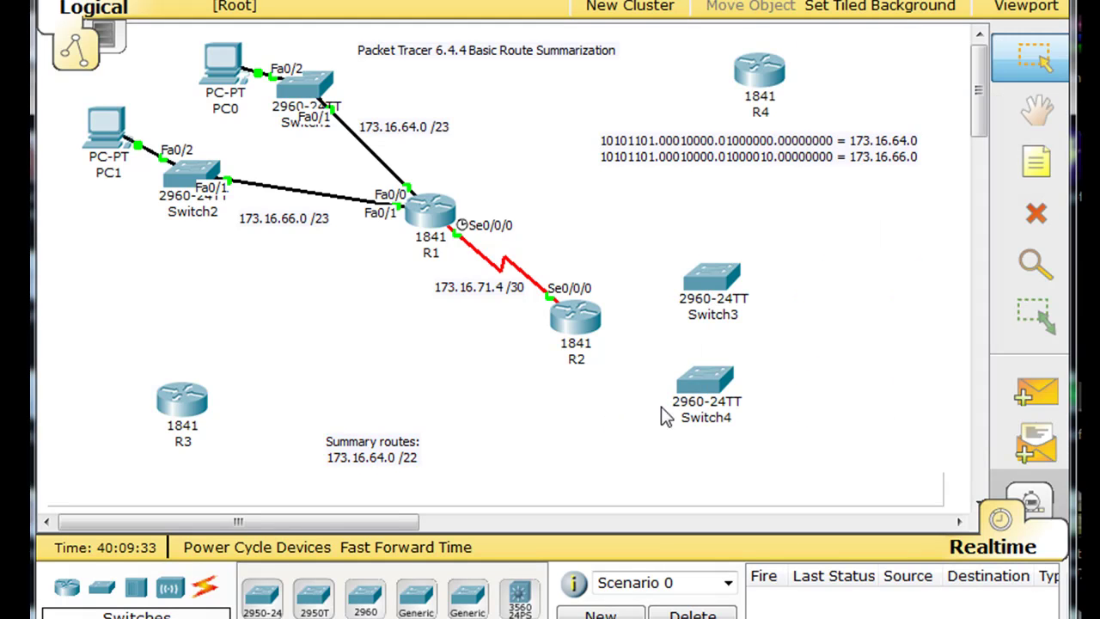
Cable R2 FastEthernet0/0 to Switch3 FastEthernet0/1
left_click(204, 591)
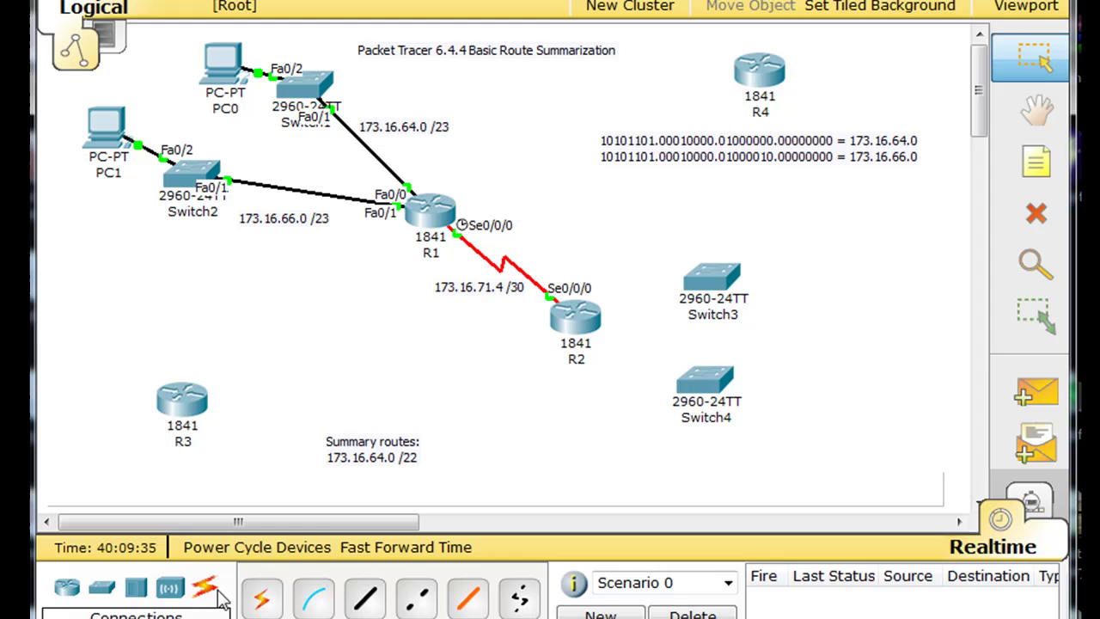
left_click(365, 597)
left_click(568, 314)
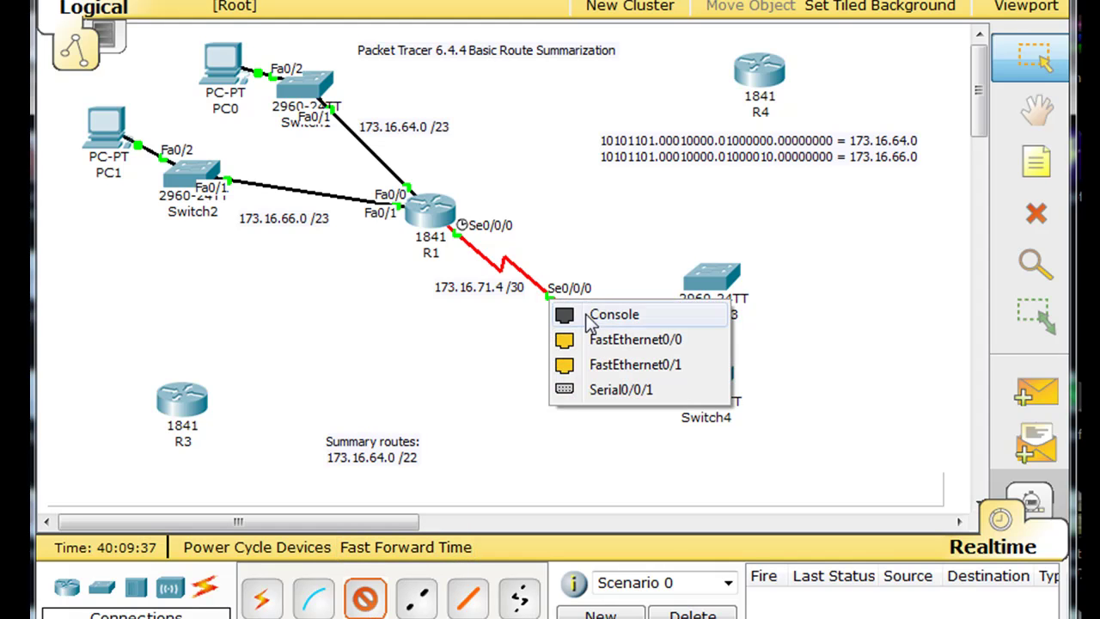
left_click(608, 342)
left_click(700, 275)
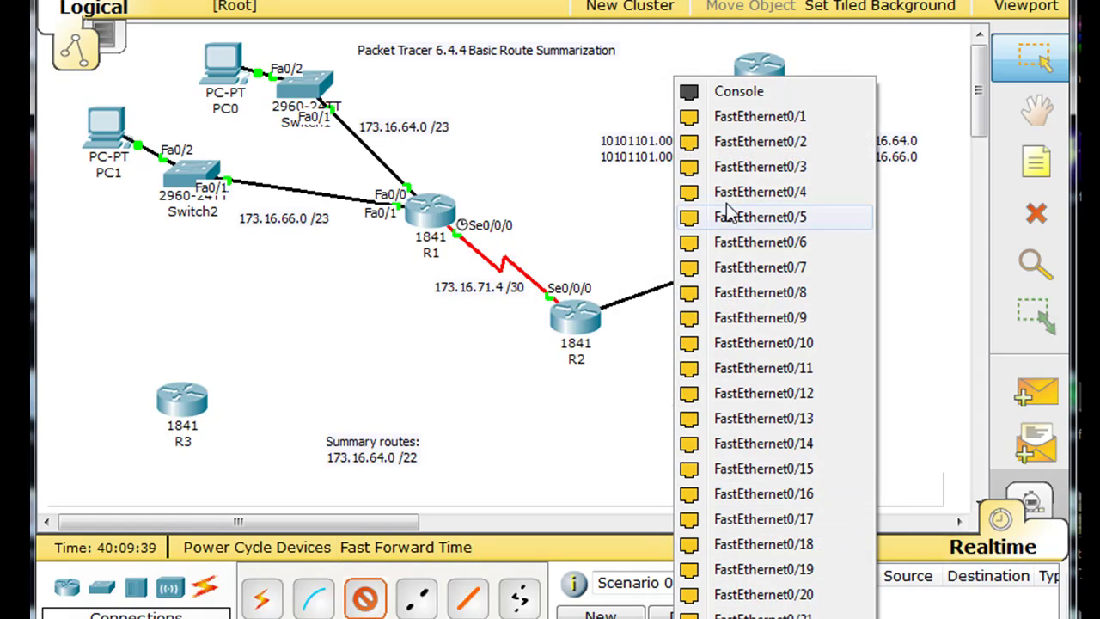
left_click(730, 120)
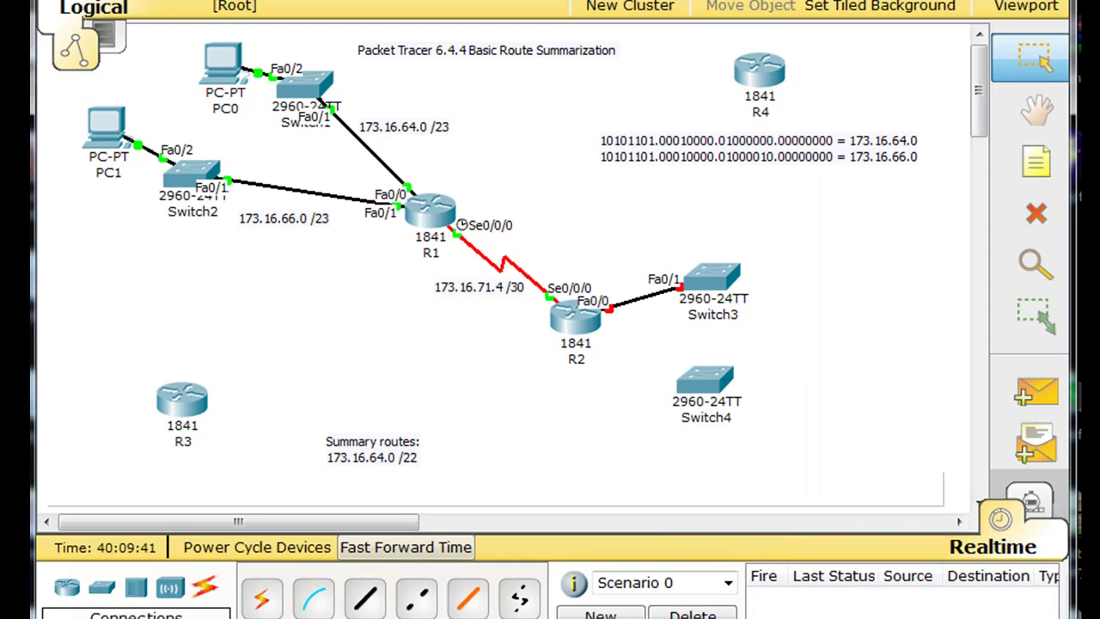
Cable R2 FastEthernet0/1 to Switch4 FastEthernet0/1, then shift both switches further right
left_click(365, 597)
left_click(574, 335)
left_click(599, 338)
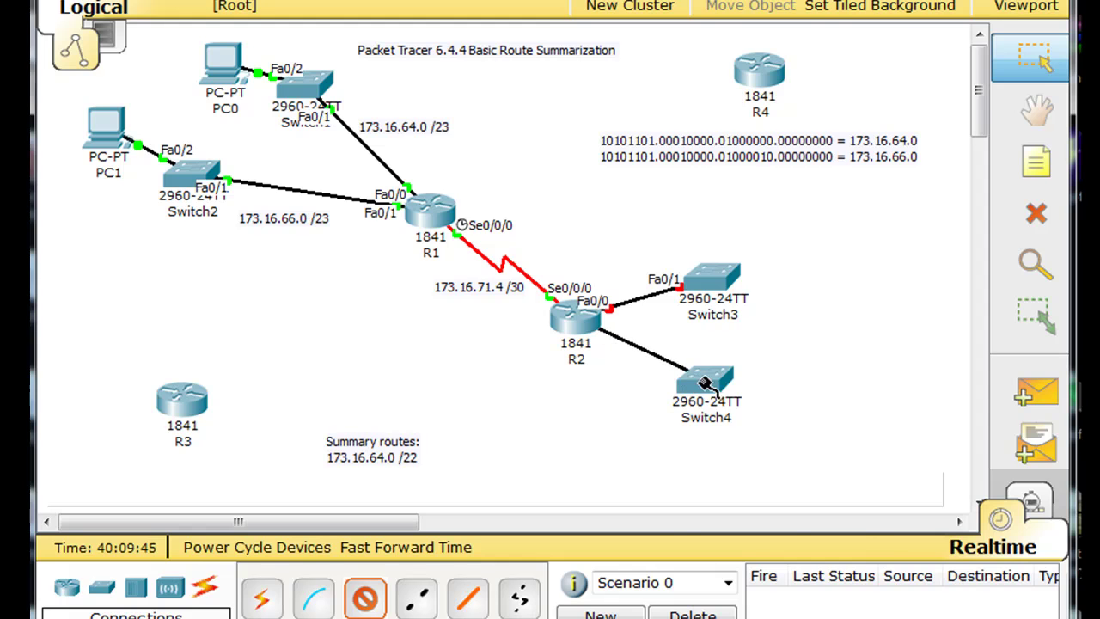
left_click(705, 378)
left_click(735, 121)
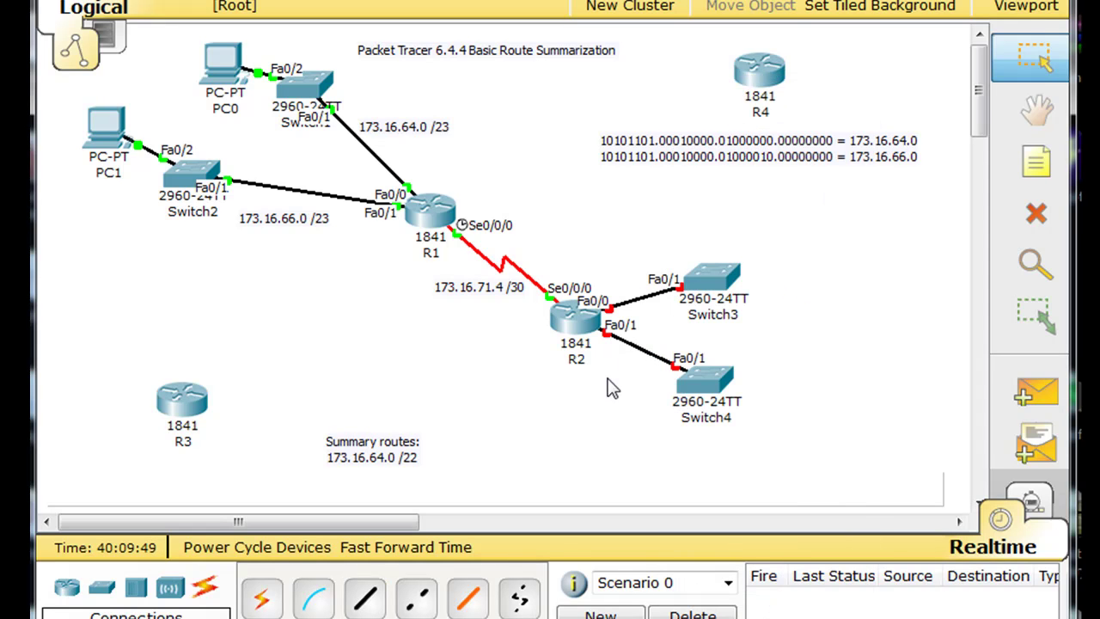
mouse_move(730, 291)
left_click_drag(695, 273, 750, 262)
left_click_drag(709, 391, 761, 396)
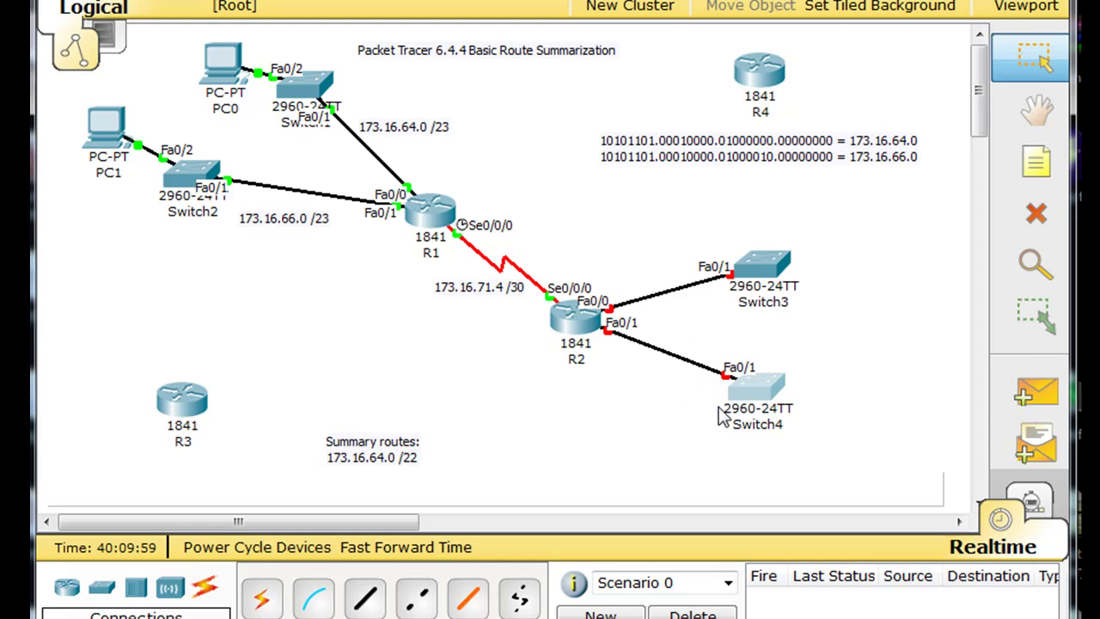
Add a '173.16.68.0 /24' note by the R2–Switch3 link
left_click(1040, 170)
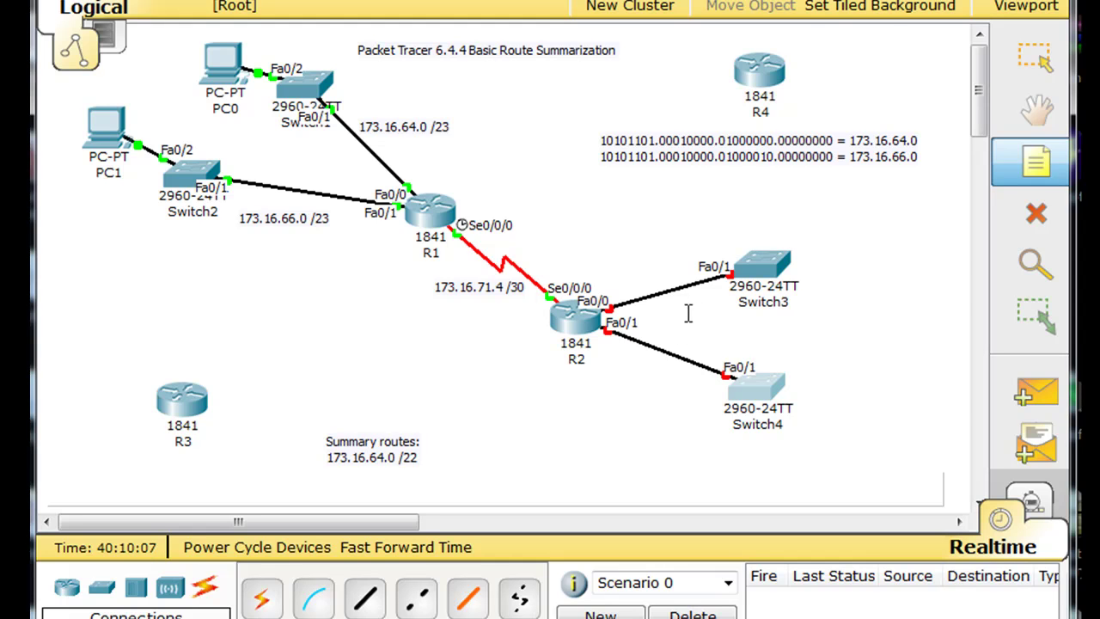
left_click(671, 235)
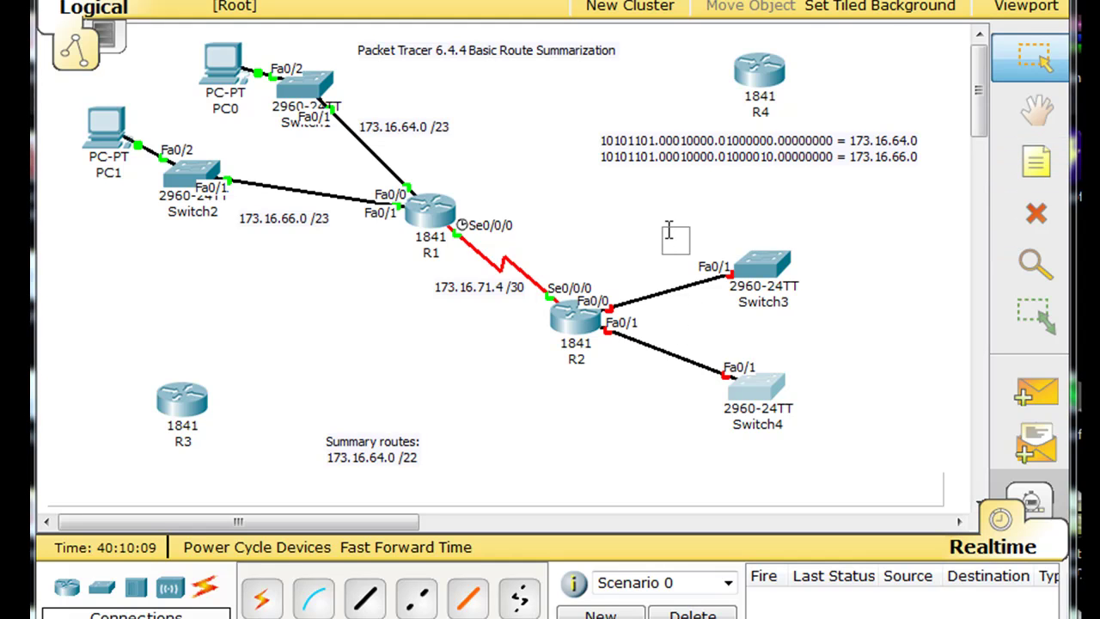
type("173")
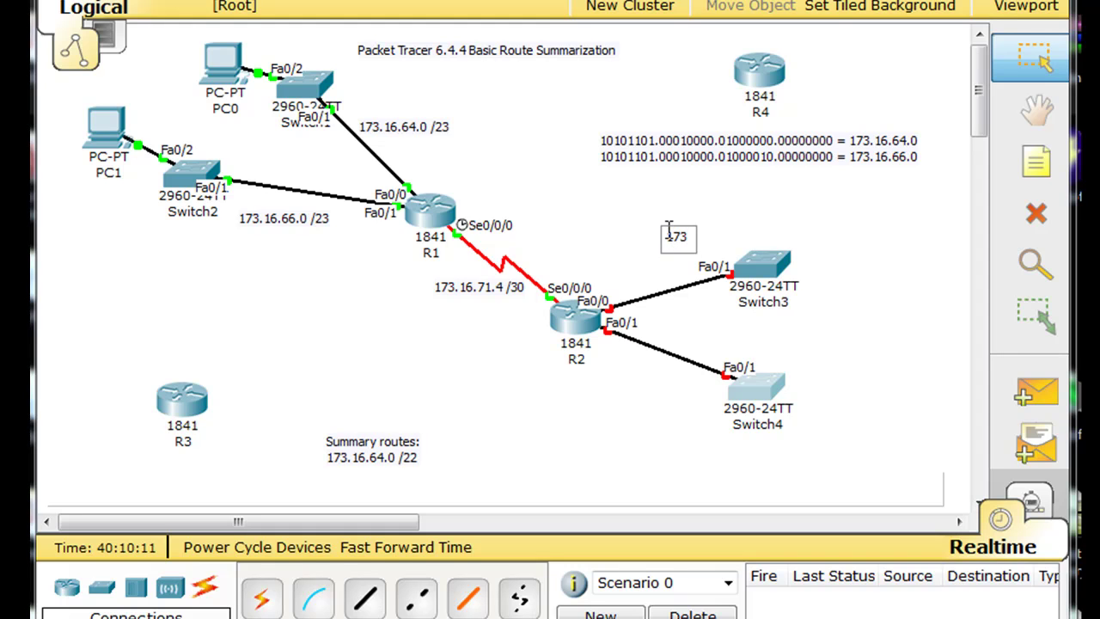
type(".16.68")
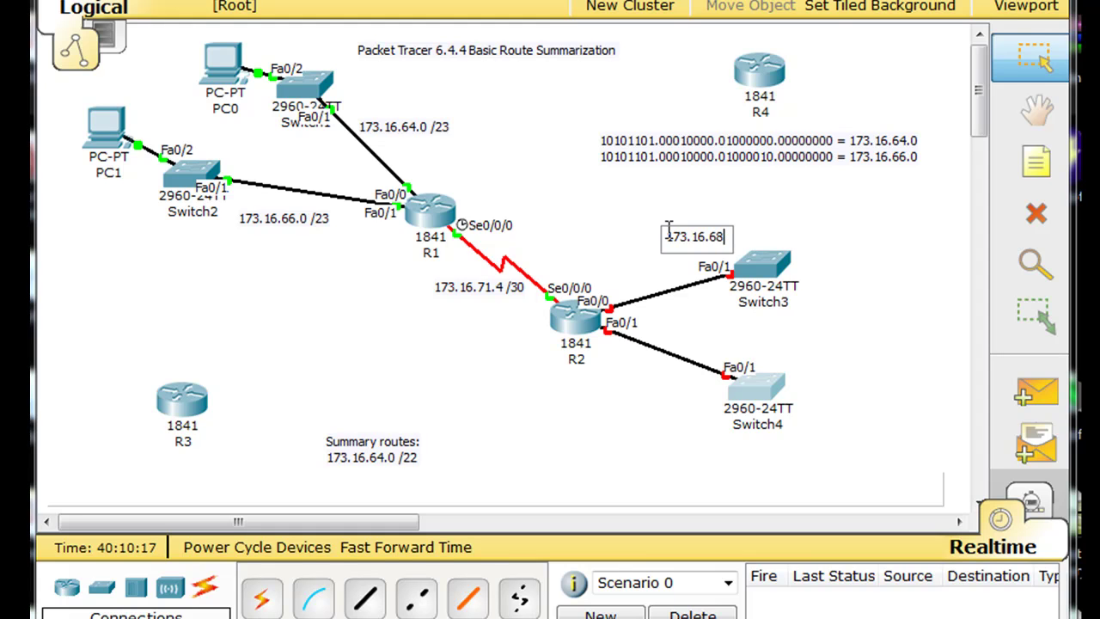
type(".0 /24")
left_click(607, 202)
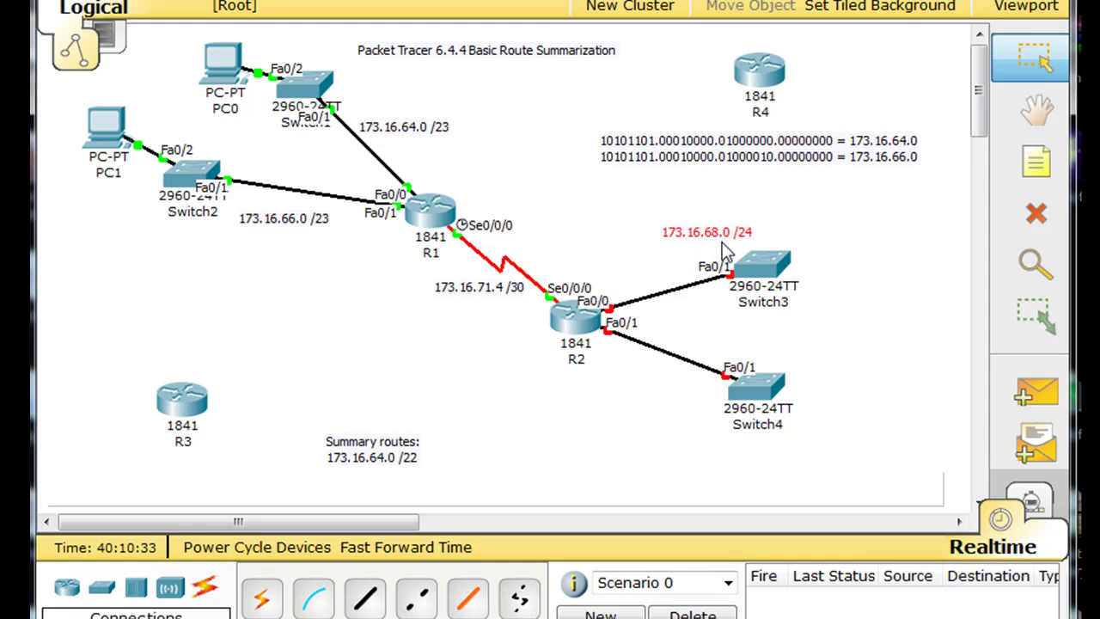
left_click_drag(715, 234, 704, 235)
Add a '173.16.69.0 /24' note by Switch4's link and move the 68.0 note below Switch3's link
left_click(1036, 163)
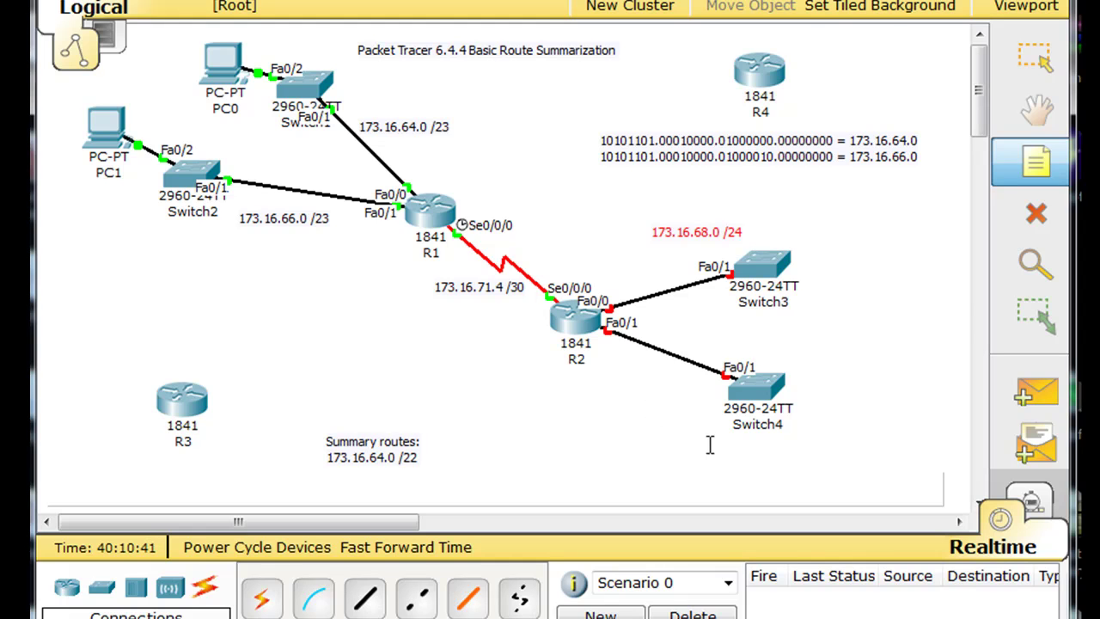
left_click(600, 391)
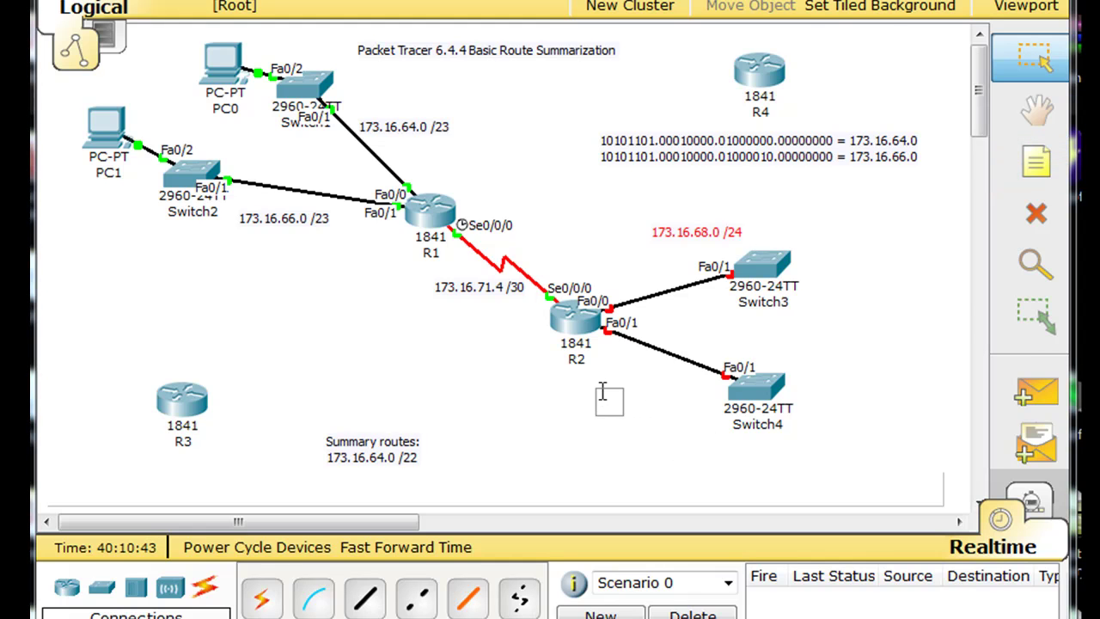
type("173.")
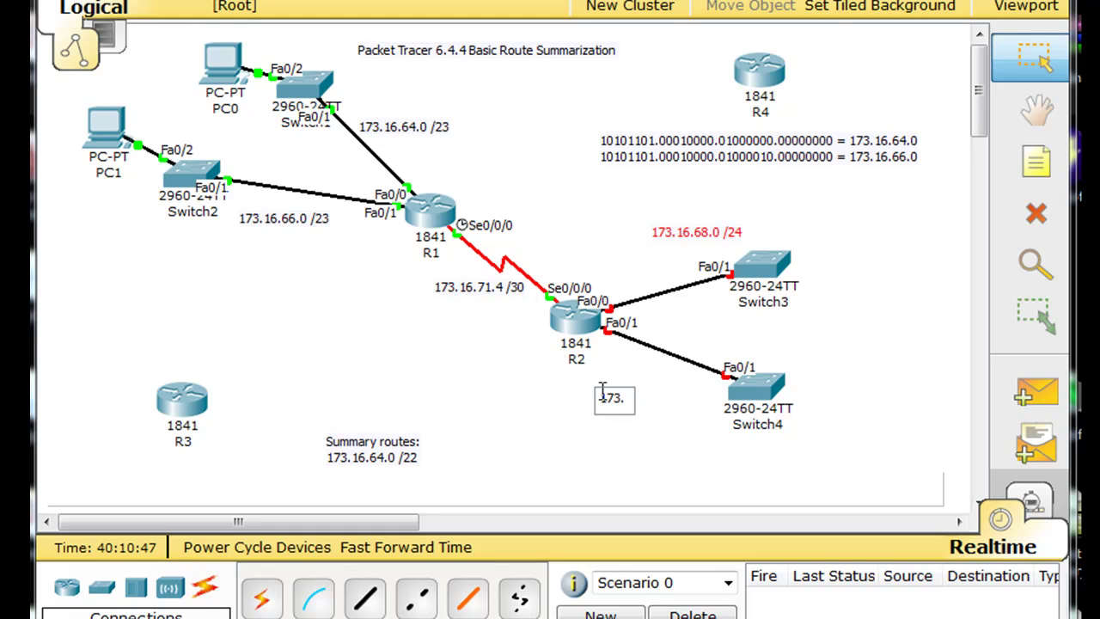
type("16.69.0")
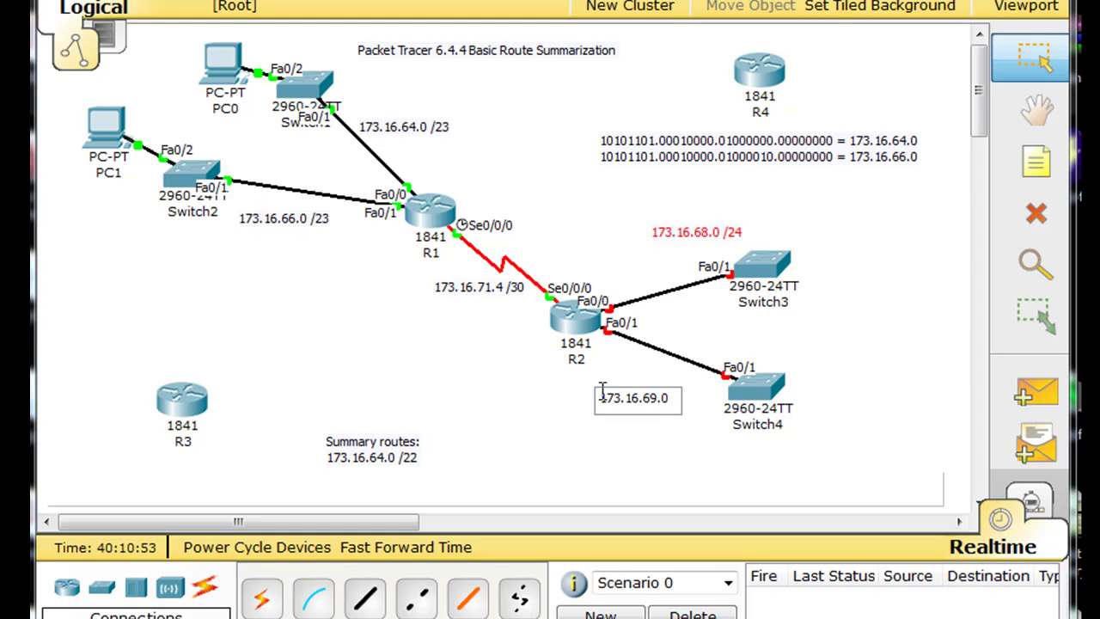
type(" /24")
left_click(646, 408)
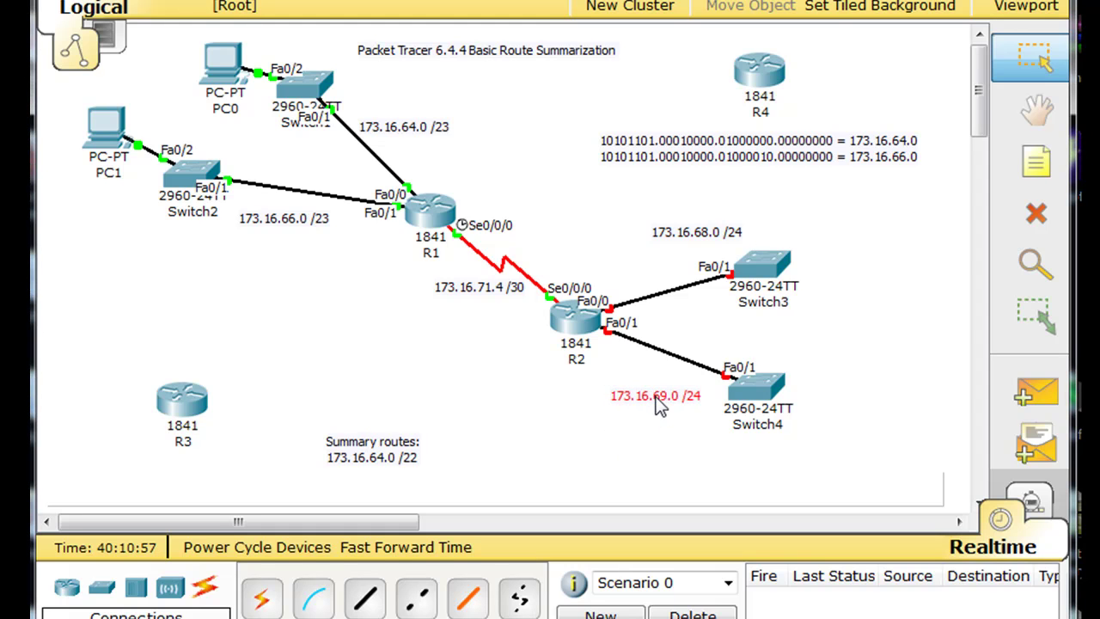
mouse_move(768, 258)
left_mouse_down()
mouse_move(780, 241)
mouse_move(778, 250)
left_mouse_up()
left_click_drag(687, 233, 697, 313)
left_click(670, 396)
left_click(634, 393)
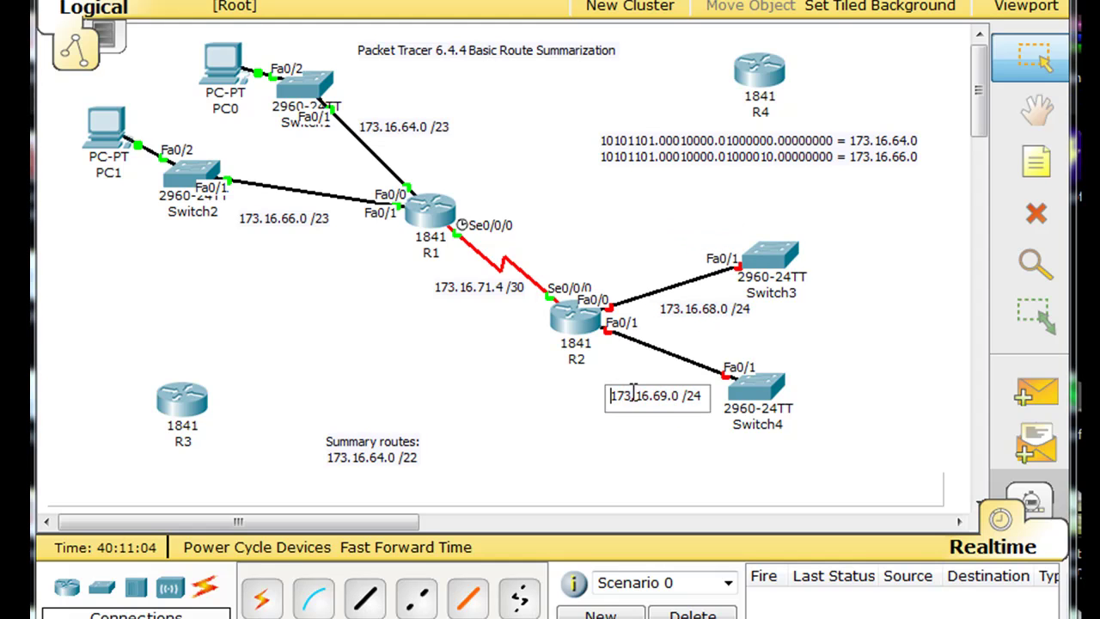
Rename Switch1 to LAN1 and Switch2 to Lan2
left_click(290, 123)
left_click(292, 123)
key("BackSpace")
key("BackSpace")
key("BackSpace")
key("BackSpace")
key("BackSpace")
key("BackSpace")
key("BackSpace")
type("L1")
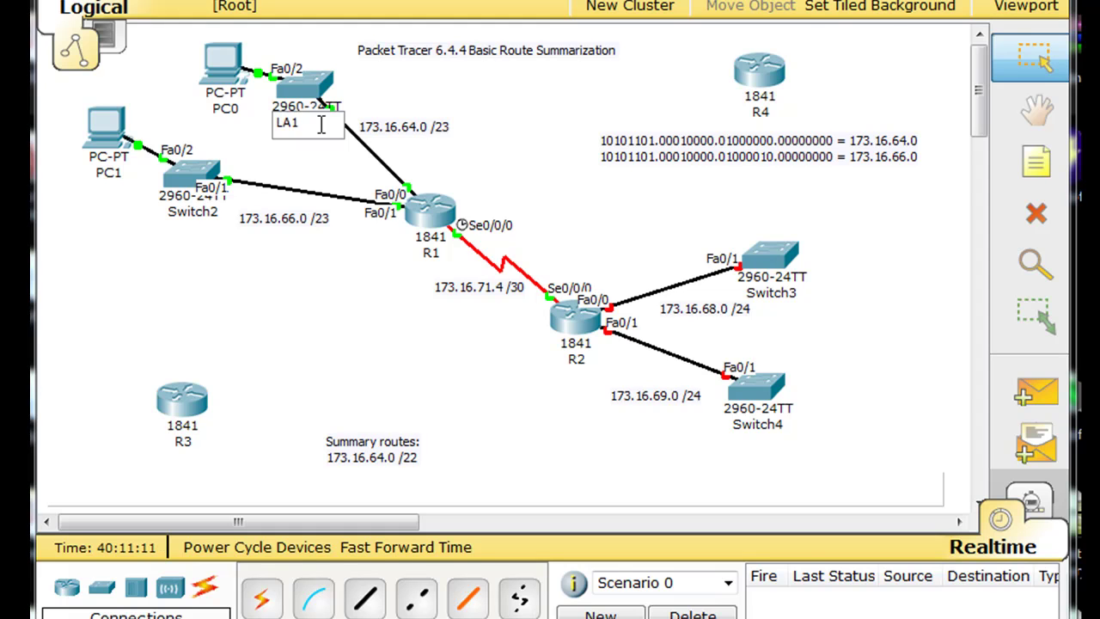
left_click(201, 214)
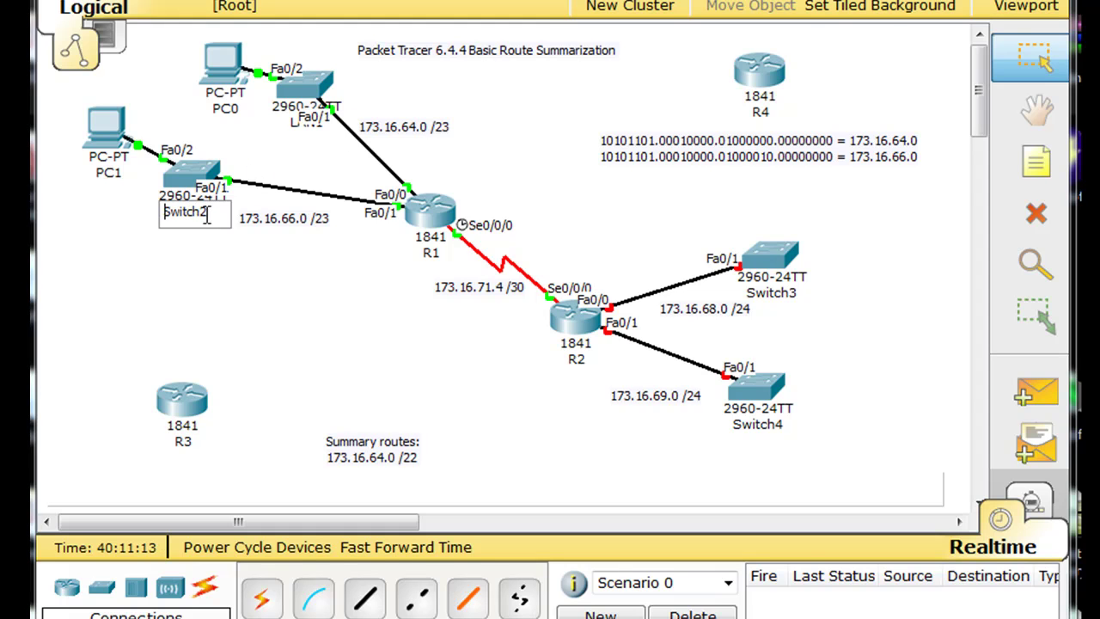
left_click_drag(209, 214, 135, 233)
type("L2")
key("Left")
type("an")
left_click(183, 282)
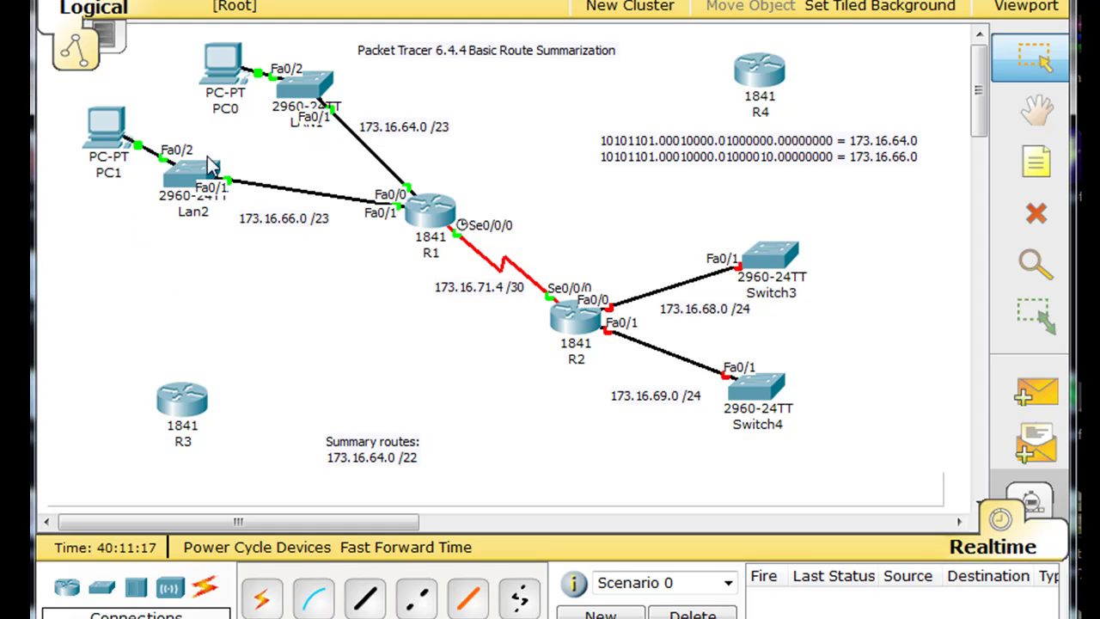
Rename Switch3 to LAN3 and Switch4 to LAN4
left_click(785, 300)
key("BackSpace")
key("BackSpace")
key("BackSpace")
key("BackSpace")
key("BackSpace")
key("BackSpace")
type("LAN")
left_click(834, 481)
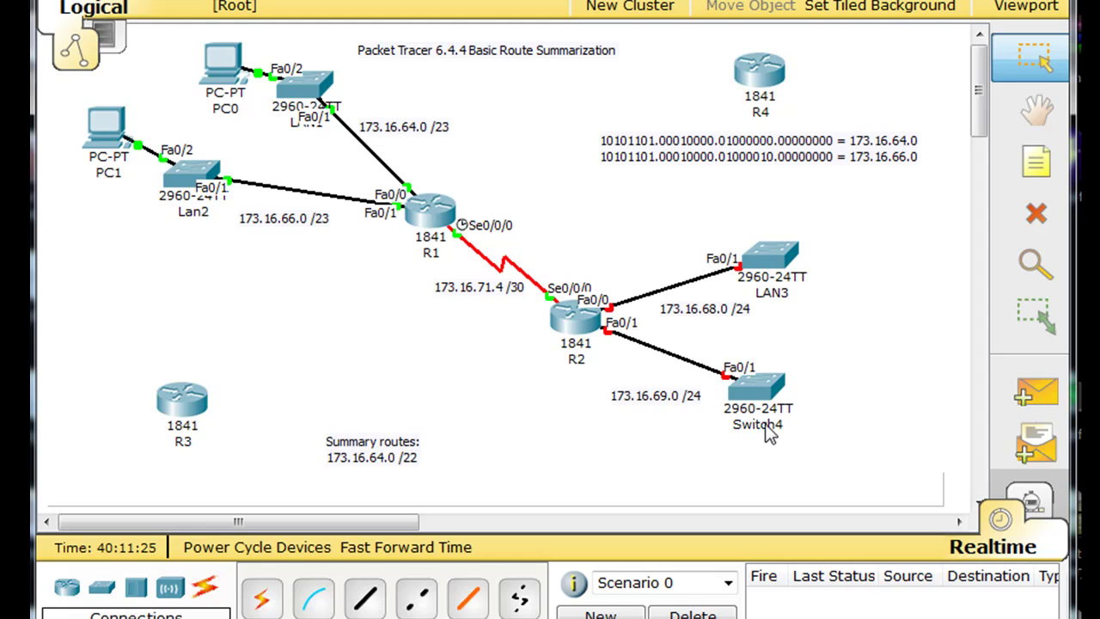
left_click(769, 434)
key("BackSpace")
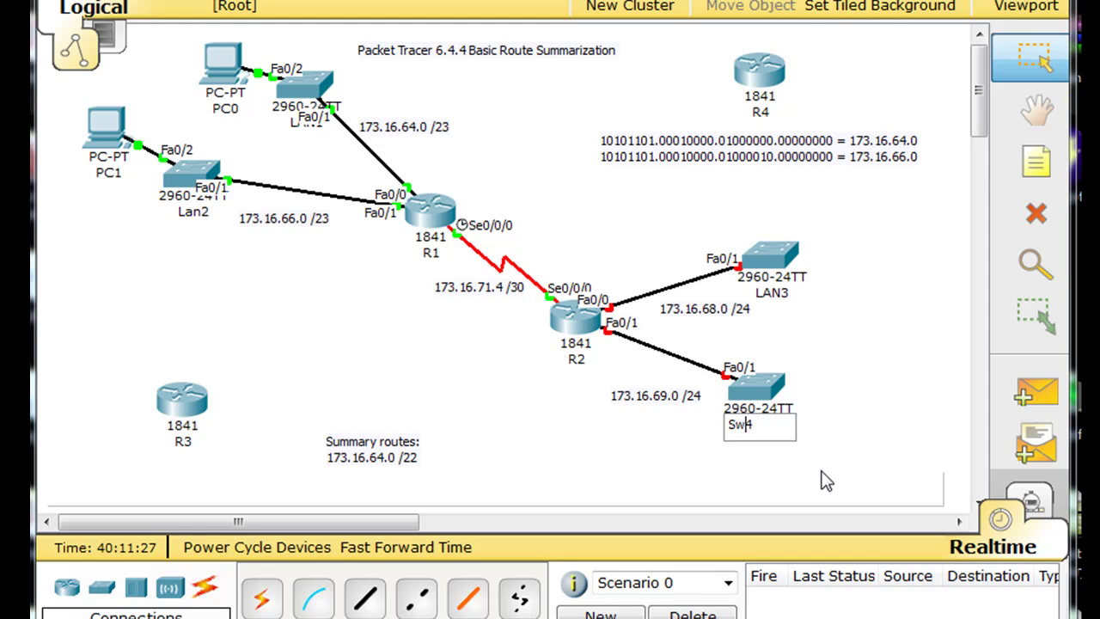
key("BackSpace")
key("BackSpace")
type("LAN")
left_click(834, 483)
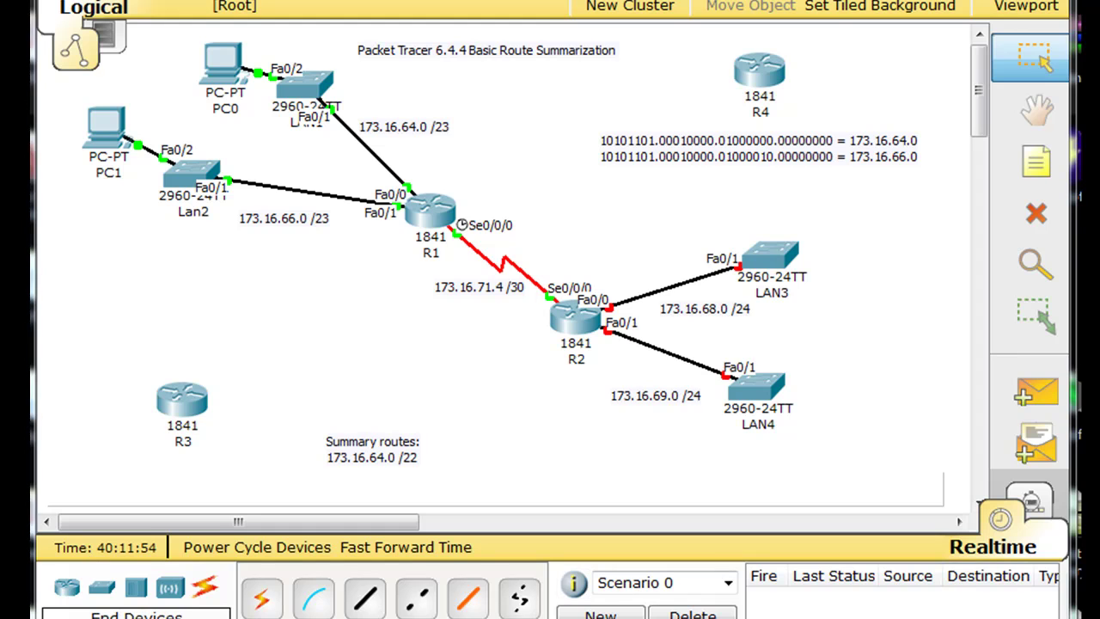
Place PC2 beside LAN3 and PC3 beside LAN4, then auto-cable PC3 to LAN4
left_click(67, 618)
left_click_drag(262, 595, 875, 260)
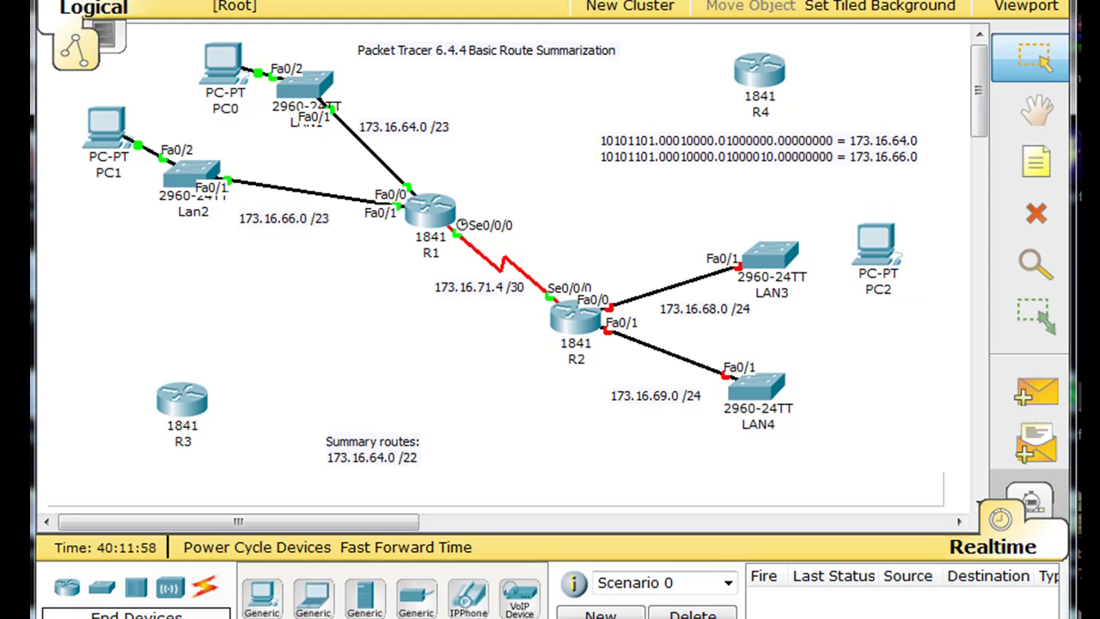
left_click_drag(262, 594, 881, 406)
left_click(205, 587)
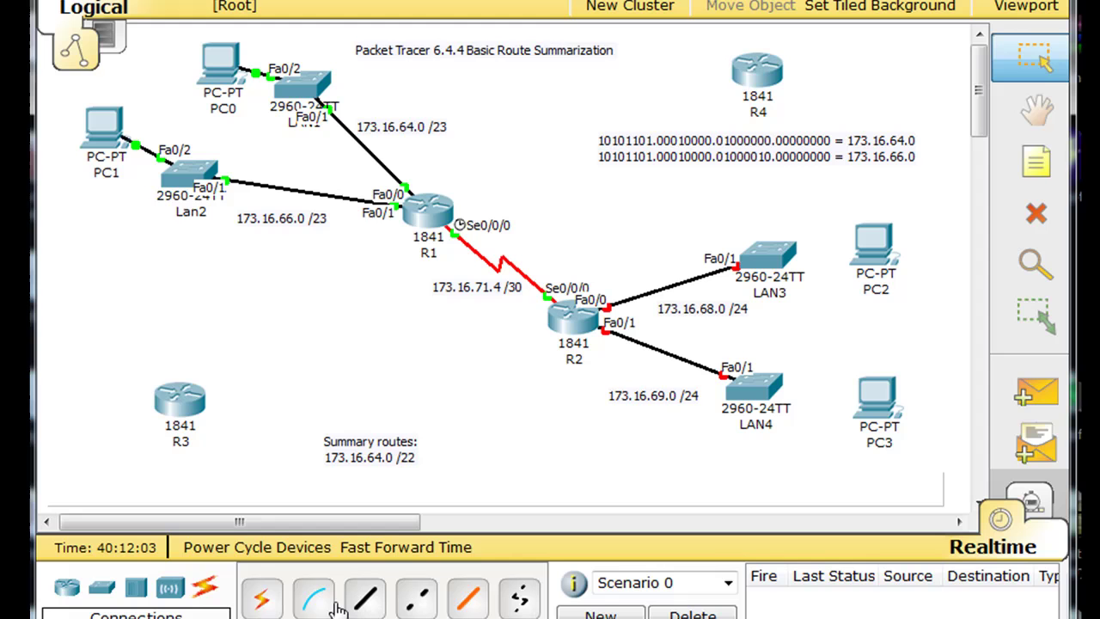
left_click(262, 597)
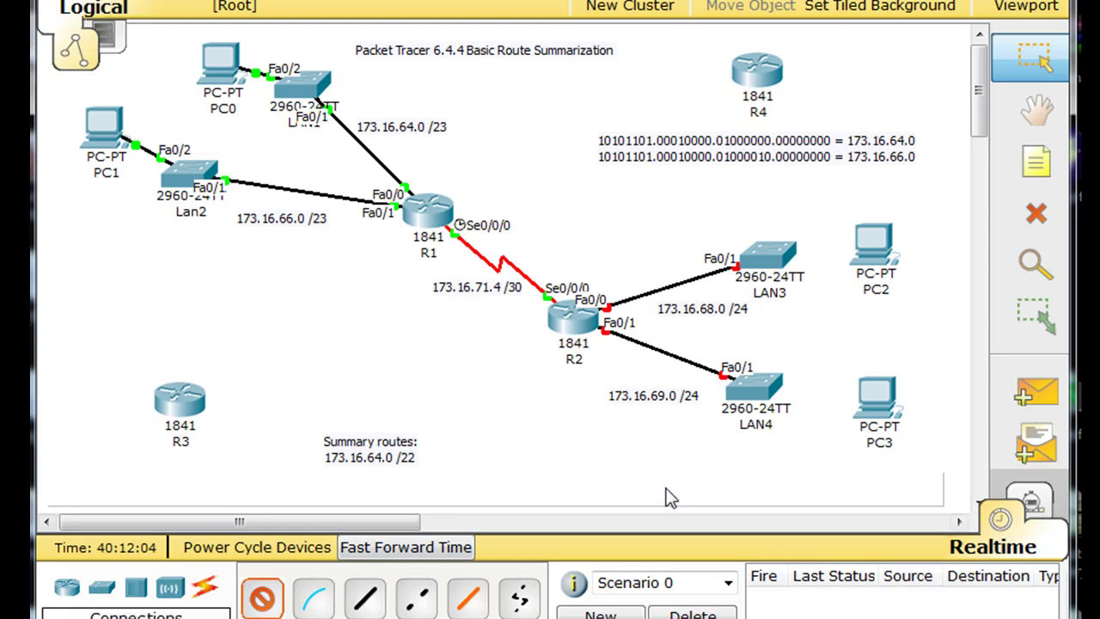
left_click(873, 399)
left_click(262, 597)
Connect LAN3 to PC2 with an automatic connection cable
left_click(776, 254)
left_click(872, 250)
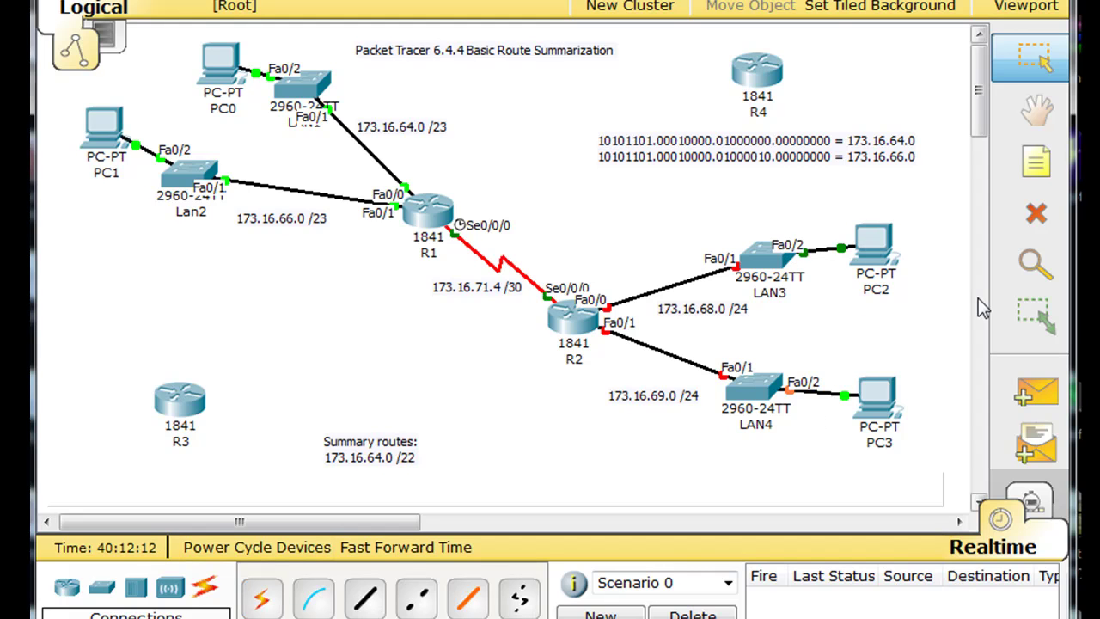
mouse_move(946, 269)
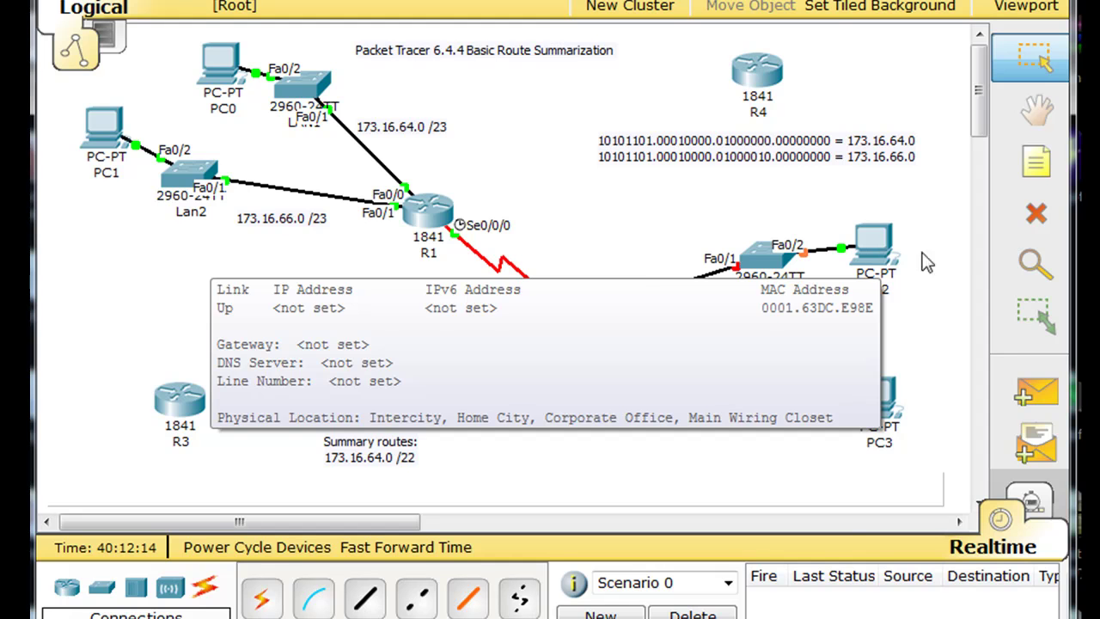
Give PC2 IP 173.16.68.2, mask 255.255.255.0 and gateway 173.16.68.1
left_click(877, 249)
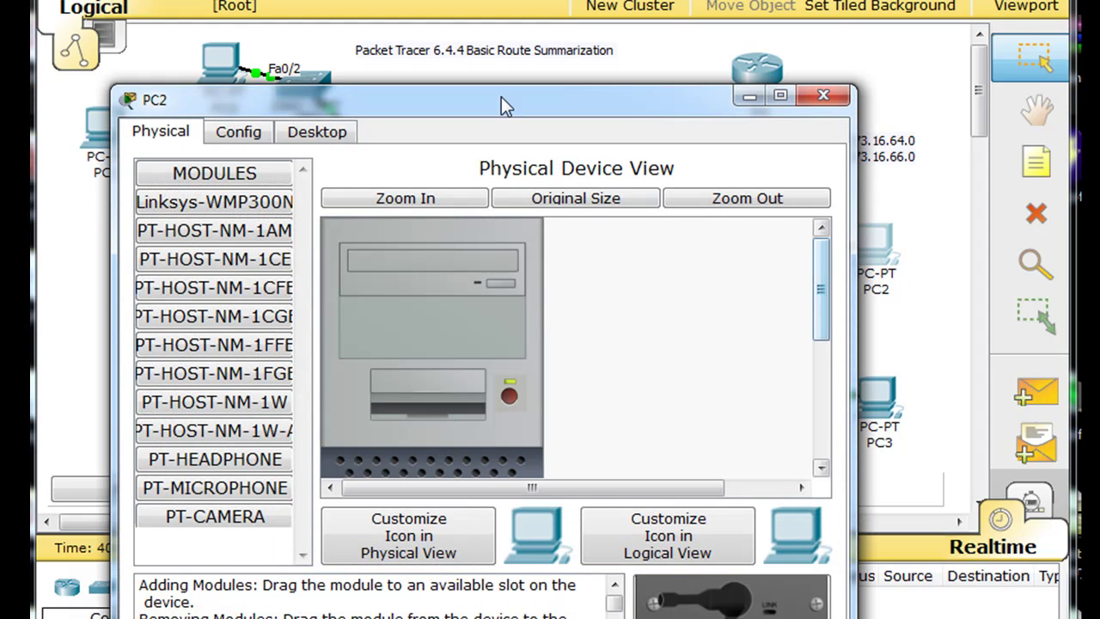
left_click_drag(519, 111, 419, 47)
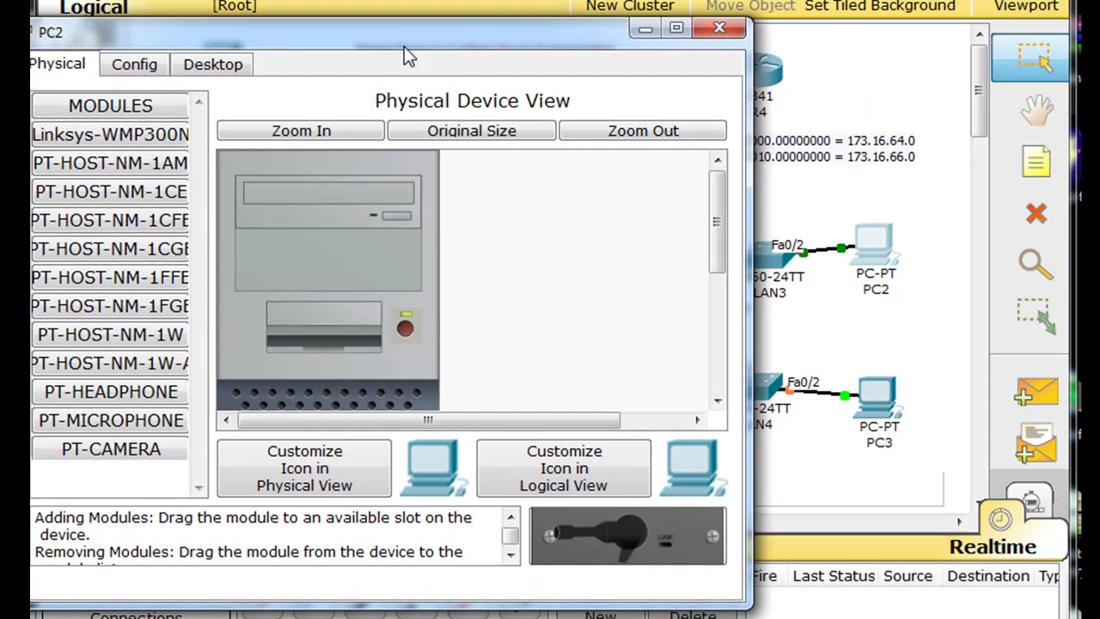
left_click(200, 67)
left_click(86, 142)
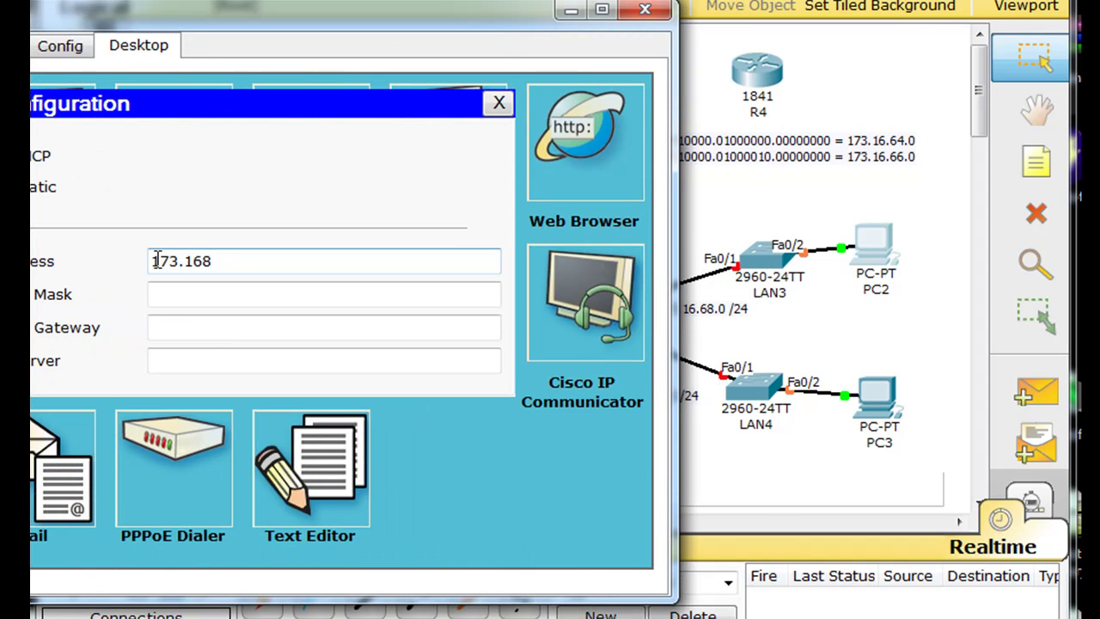
key("BackSpace")
type(".68.2")
left_click(225, 296)
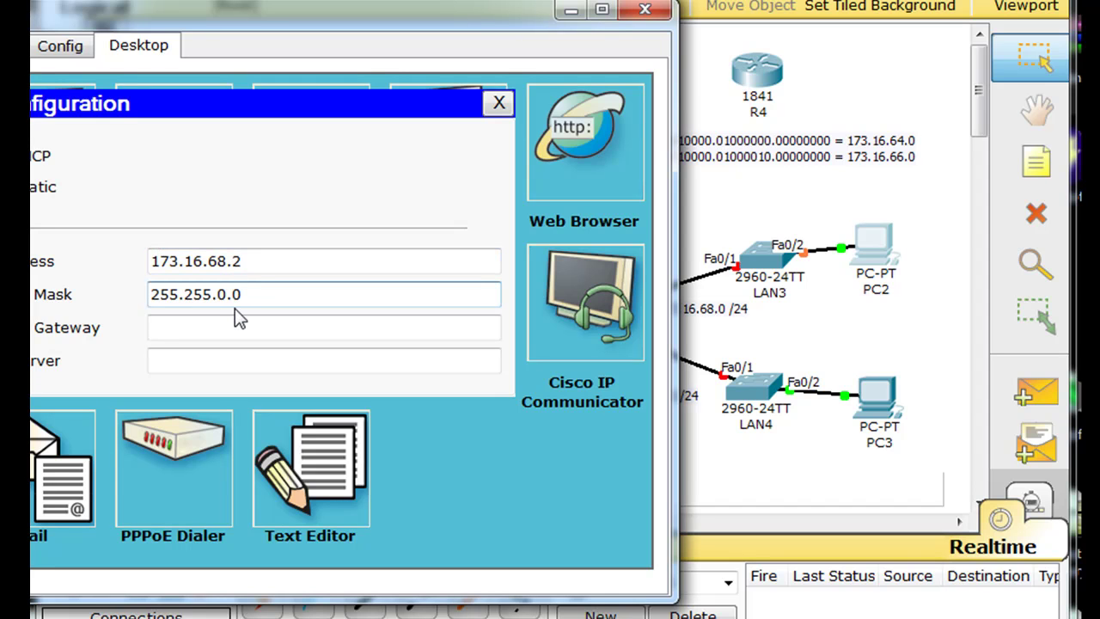
left_click(226, 322)
type("173.16.")
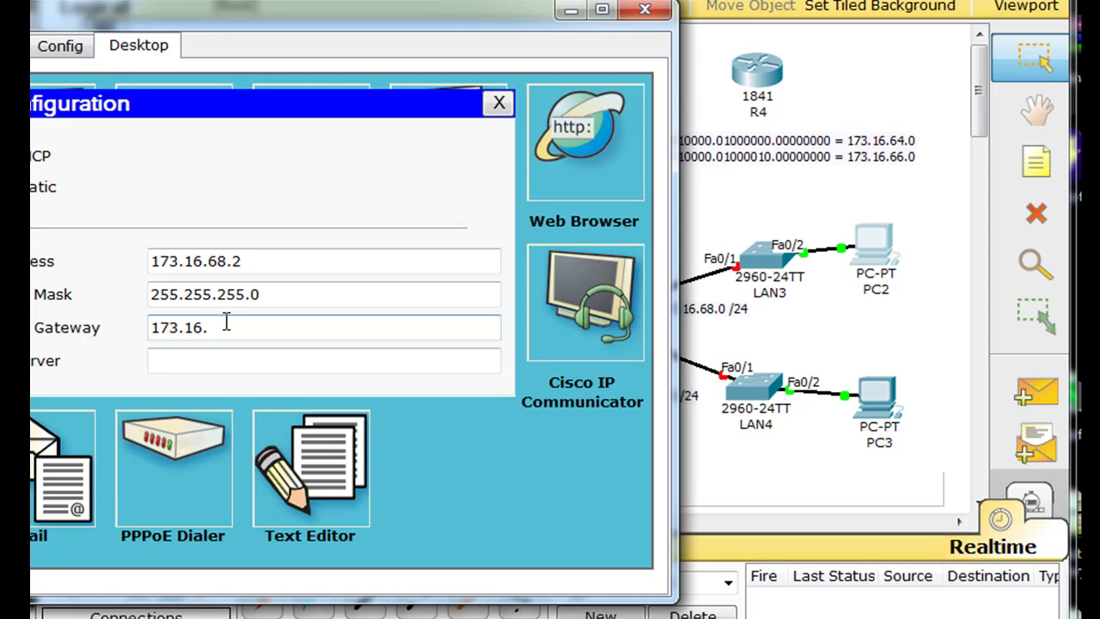
type("68.1")
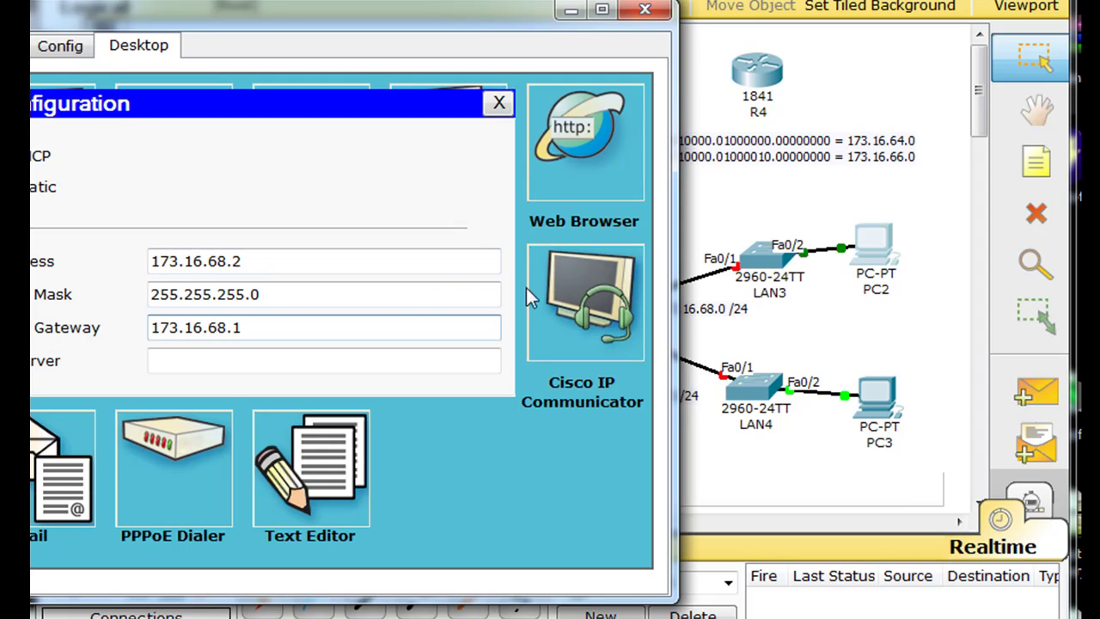
Set PC3's IP Configuration to 173.16.69.2, mask 255.255.255.0, gateway 173.16.69.1
left_click(661, 22)
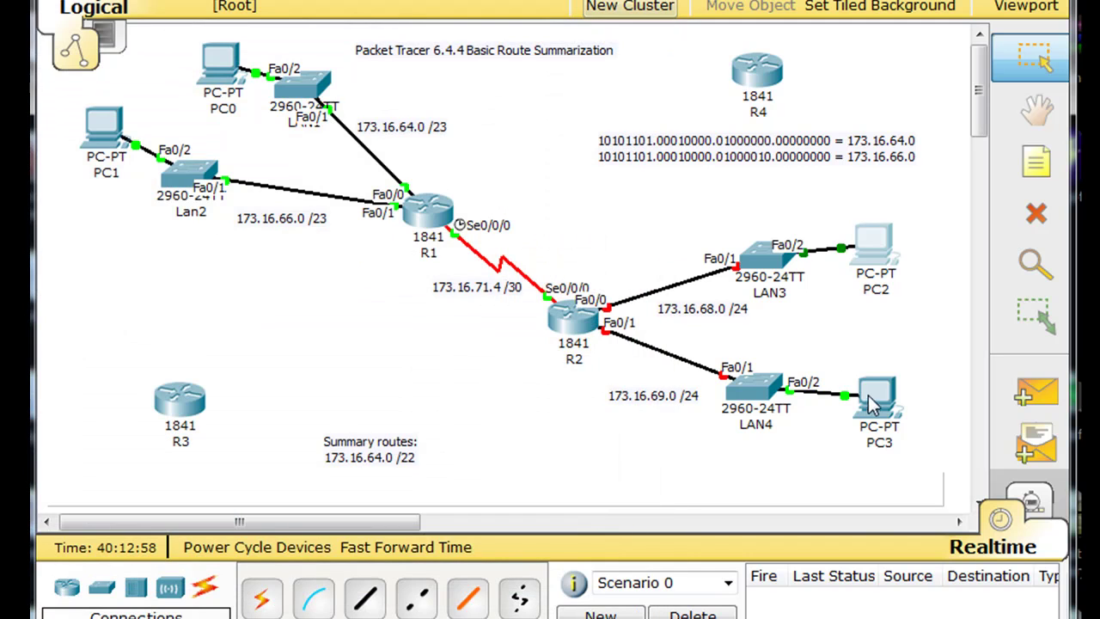
left_click(878, 408)
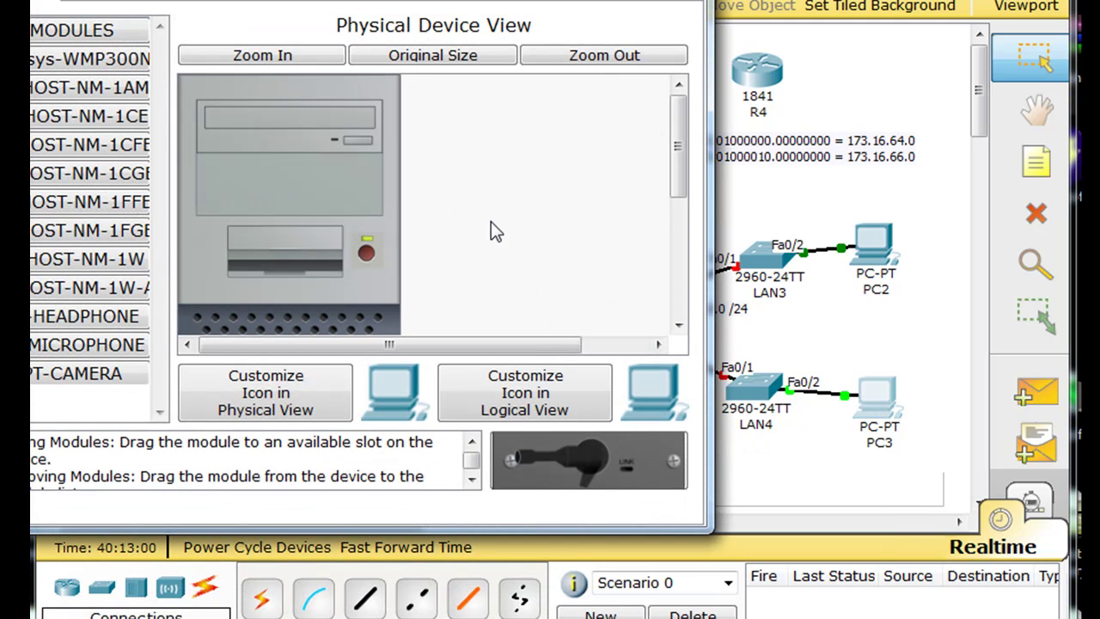
left_click(171, 2)
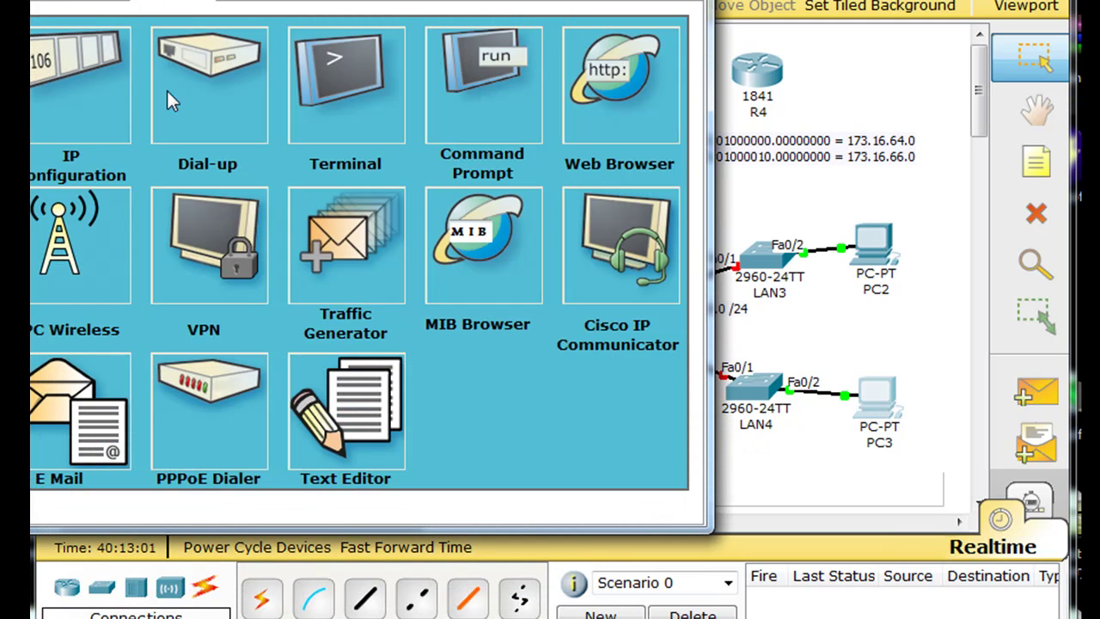
left_click(59, 81)
left_click(209, 203)
type("173.16.69.2")
left_click(252, 237)
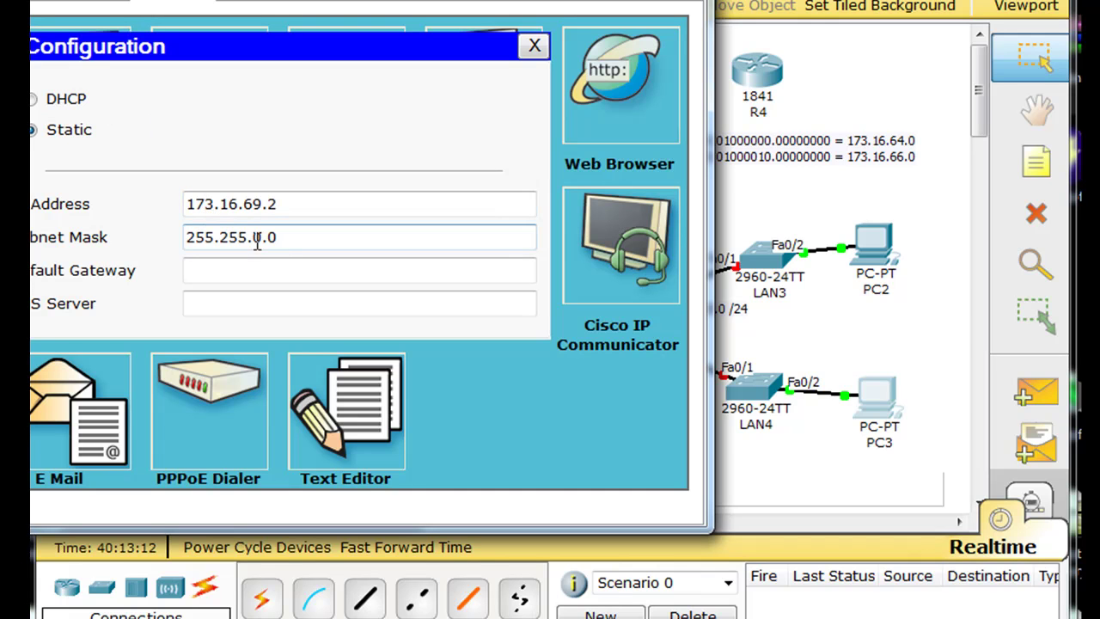
key("Delete")
type("255.")
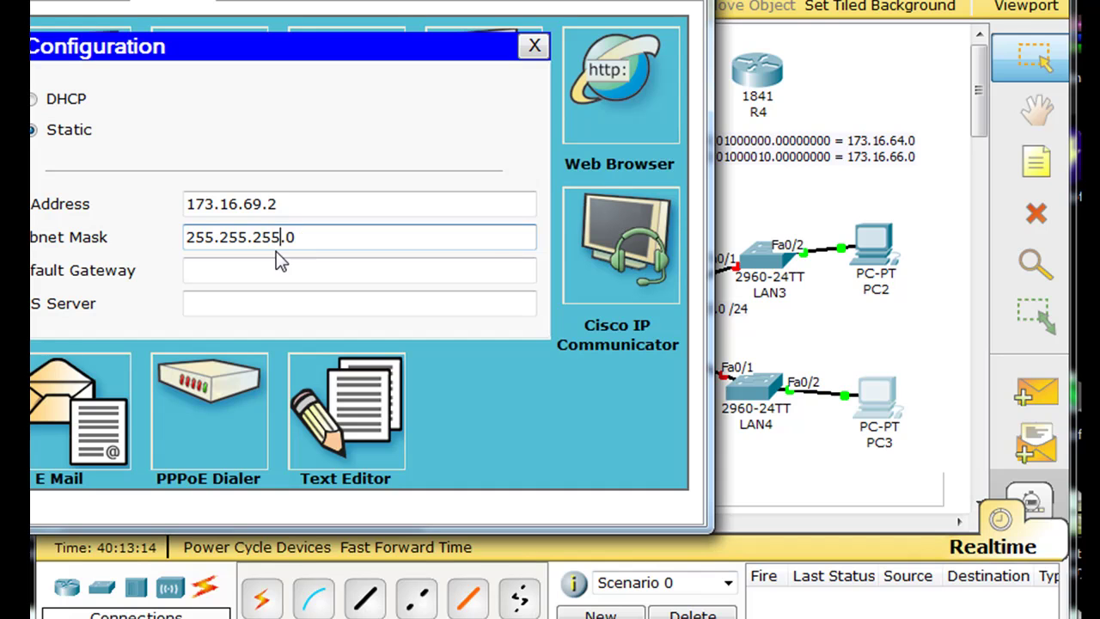
left_click(263, 271)
type("173.16.69")
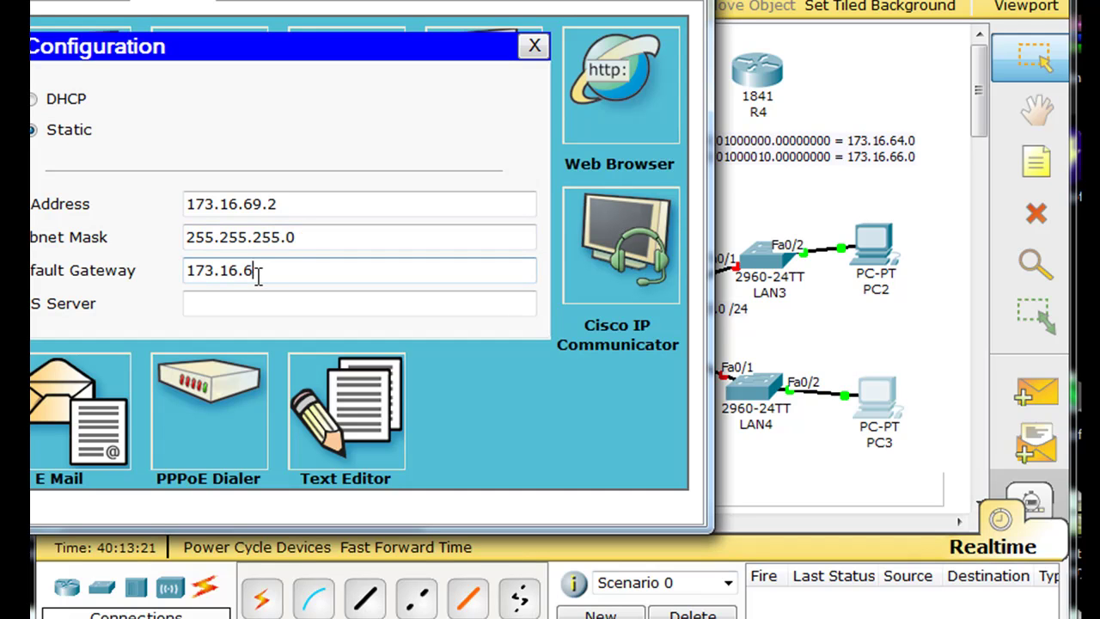
type(".1")
left_click(310, 305)
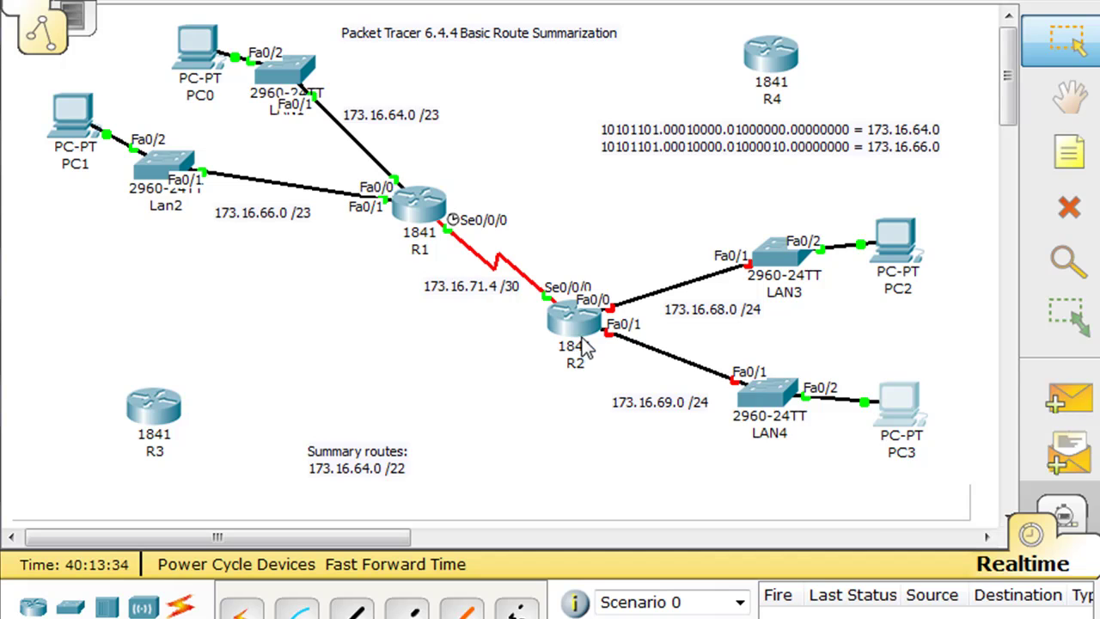
Open R2's CLI and enter global configuration mode with en and conf t
mouse_move(579, 329)
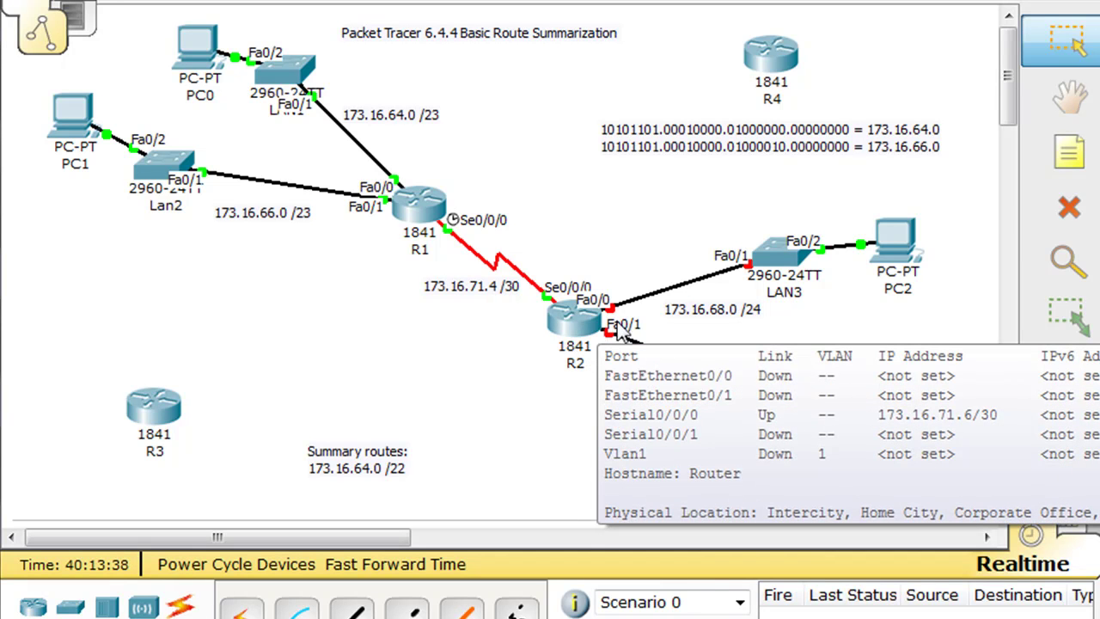
left_click(589, 333)
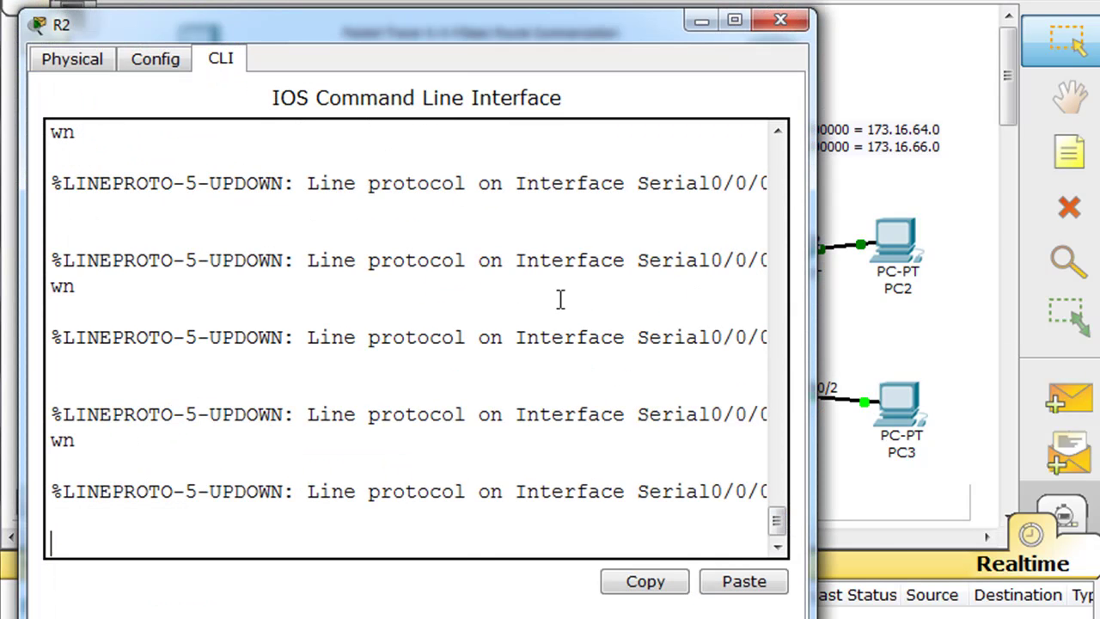
left_click_drag(464, 39, 522, 4)
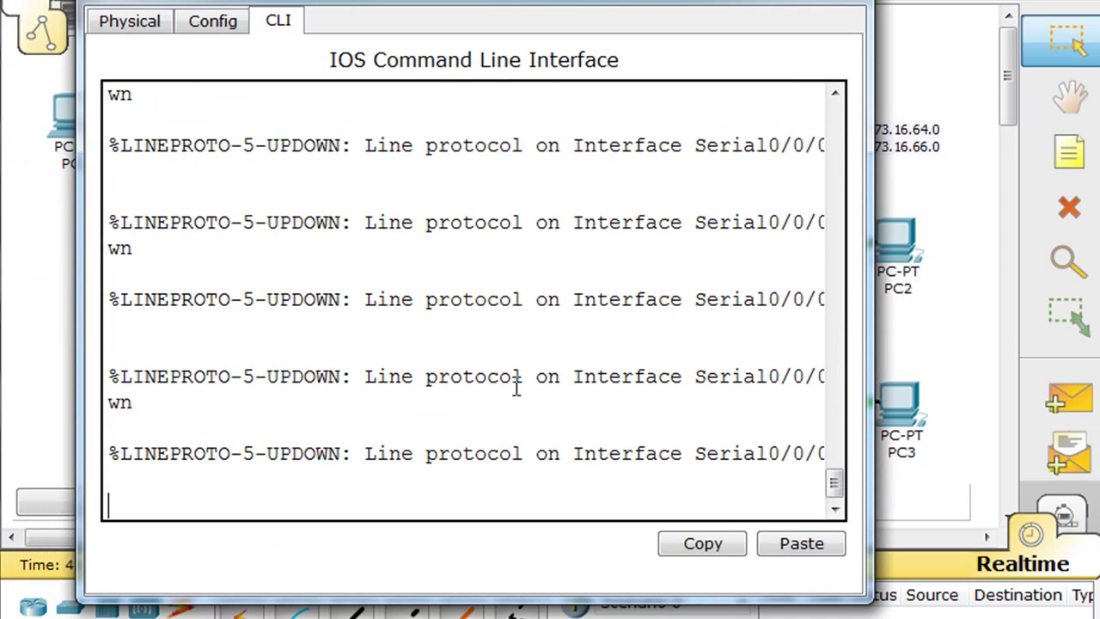
key("Return")
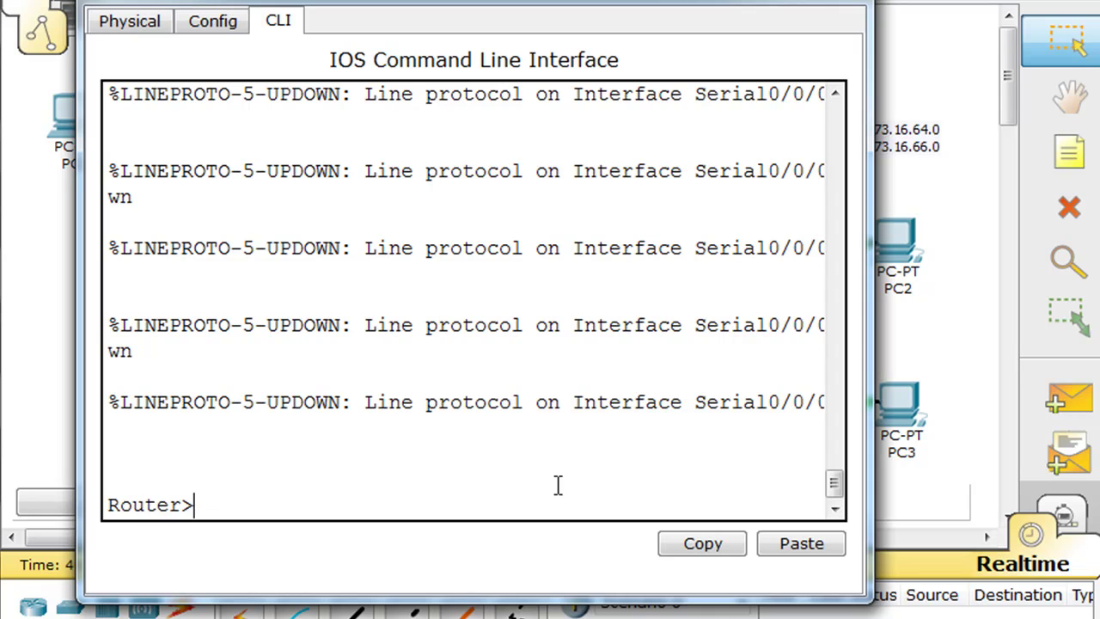
type("en")
key("Return")
type("conf t")
key("Return")
Address R2 Fa0/0 as 173.16.68.1 255.255.255.0 and bring it up with no shut
type("int fa0/0")
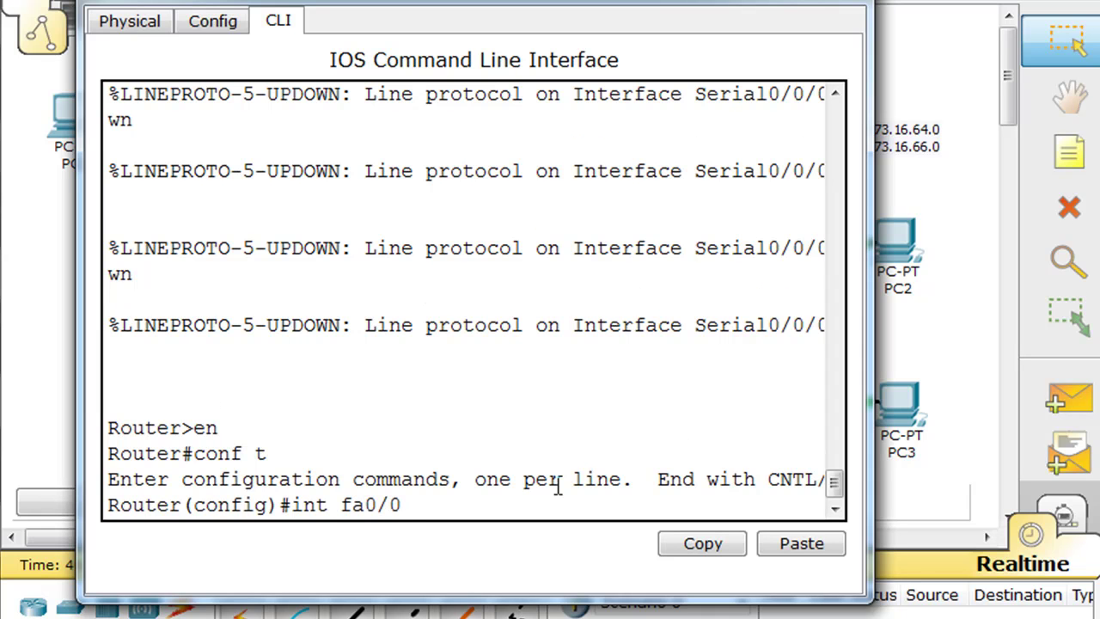
key("Return")
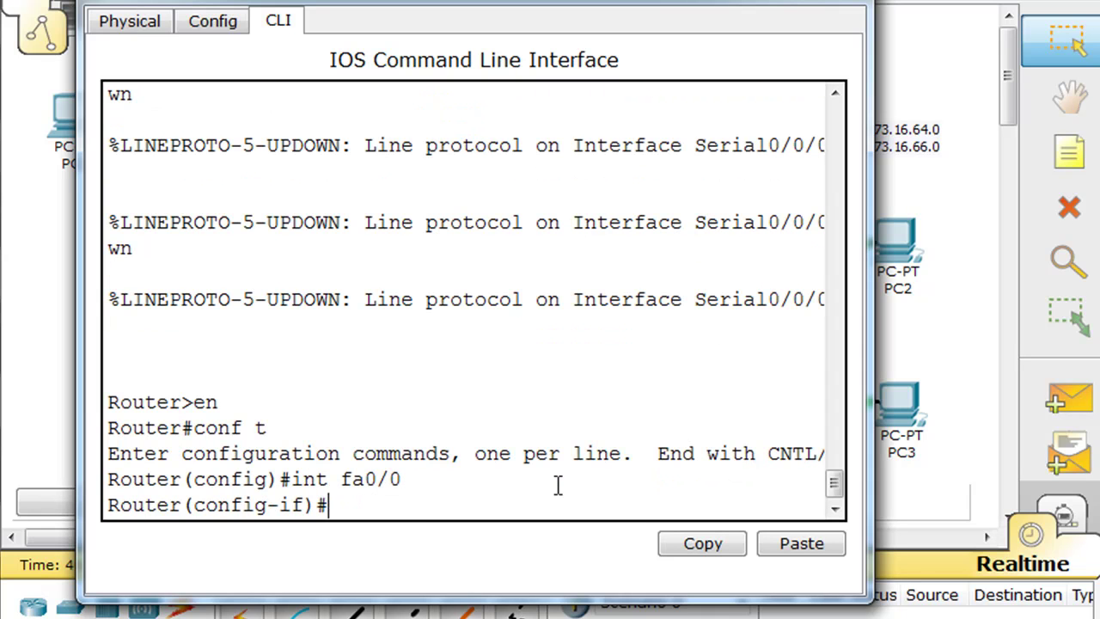
type("ip address")
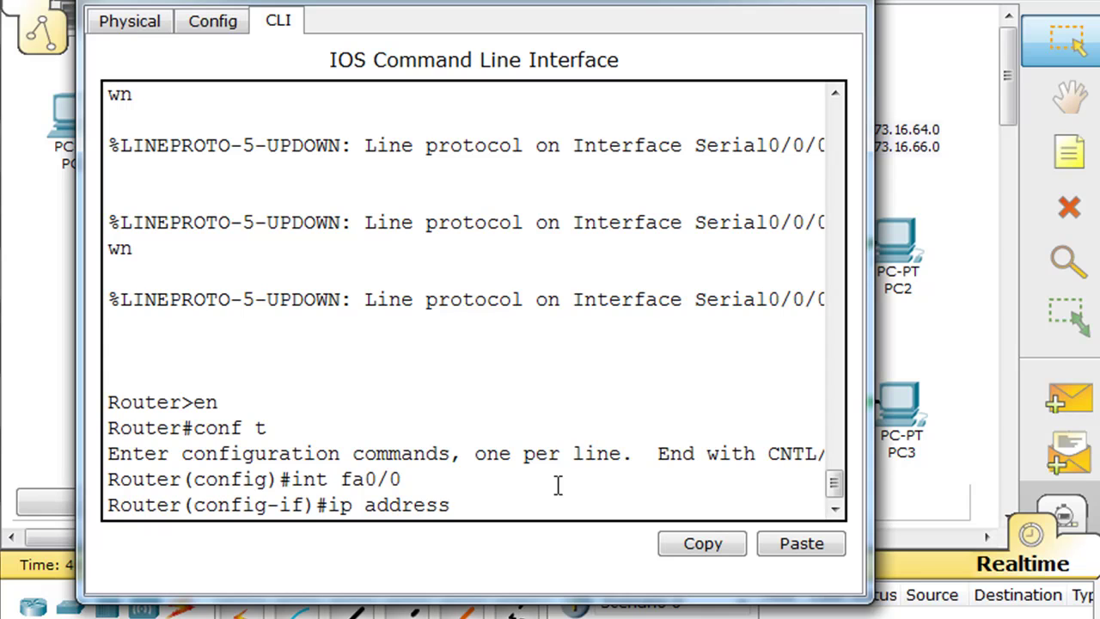
type(" 173.16.68.1")
mouse_move(590, 5)
left_mouse_down()
mouse_move(589, 554)
mouse_move(710, 456)
mouse_move(721, 362)
mouse_move(491, 94)
mouse_move(579, 27)
mouse_move(568, 10)
left_mouse_up()
type("255.255.2")
type("55.255.0")
key("Return")
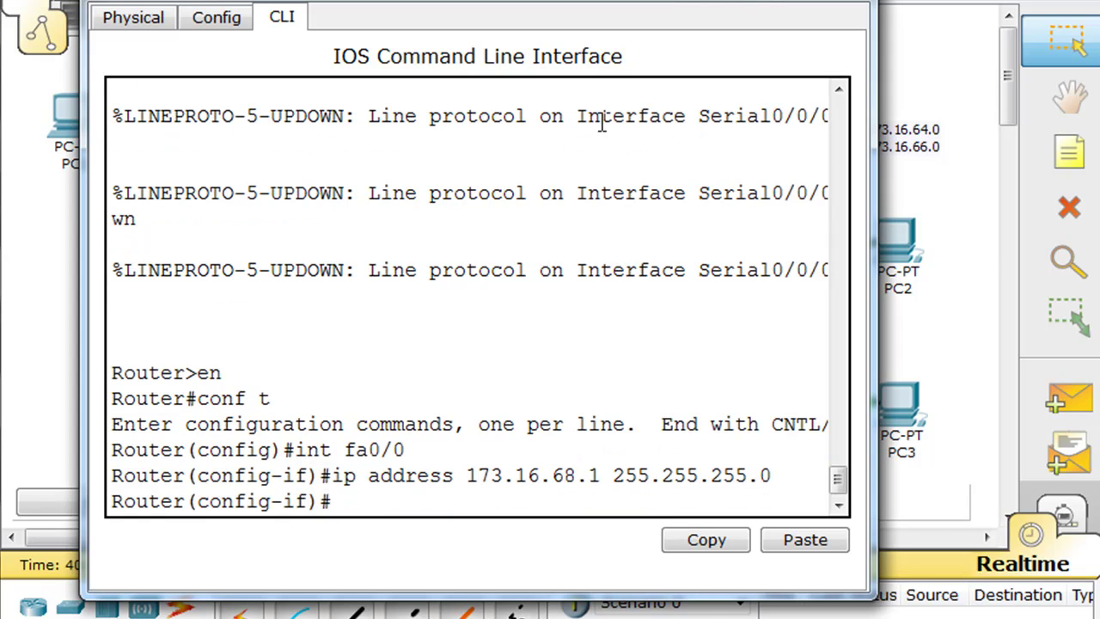
type("no shut")
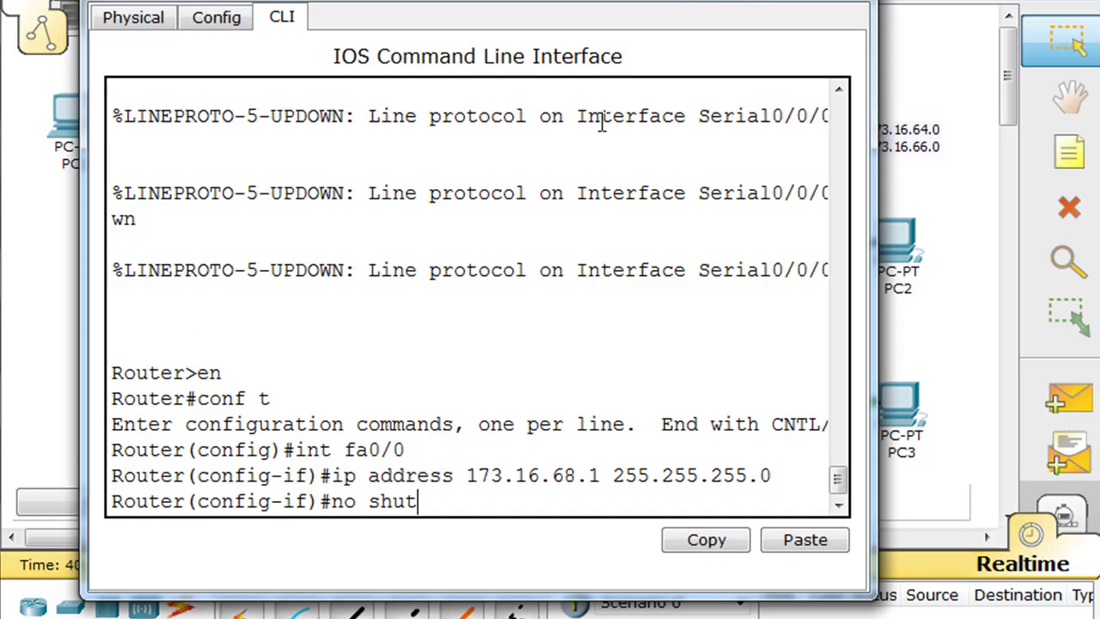
key("Return")
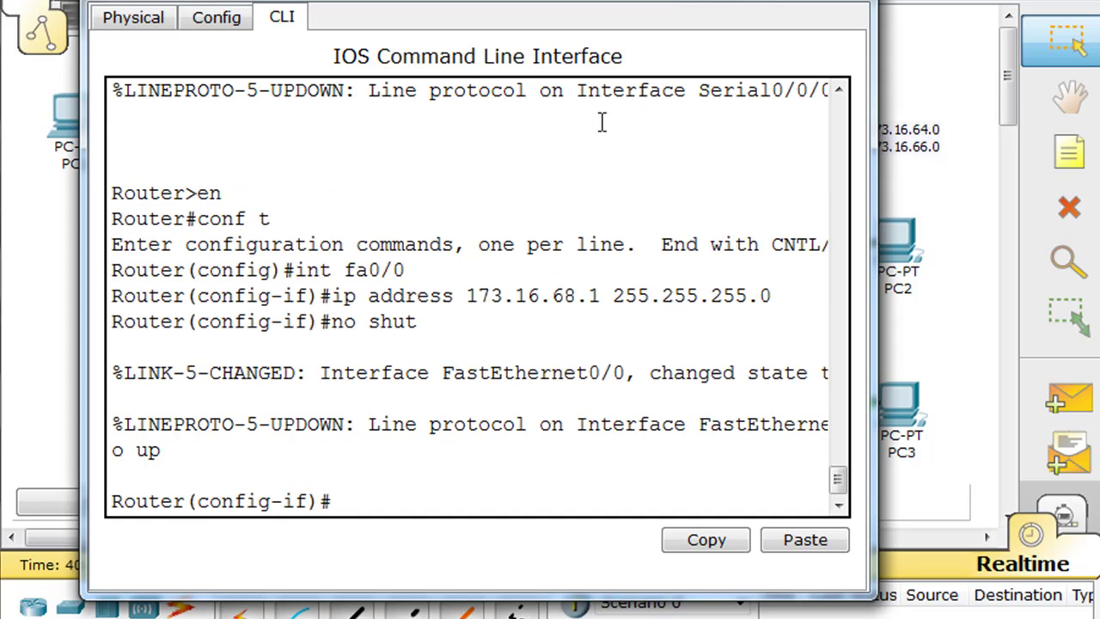
Address R2 Fa0/1 as 173.16.69.1 255.255.255.0, enable it, and close the console
key("Up")
key("Up")
key("Up")
key("BackSpace")
type("1")
key("Return")
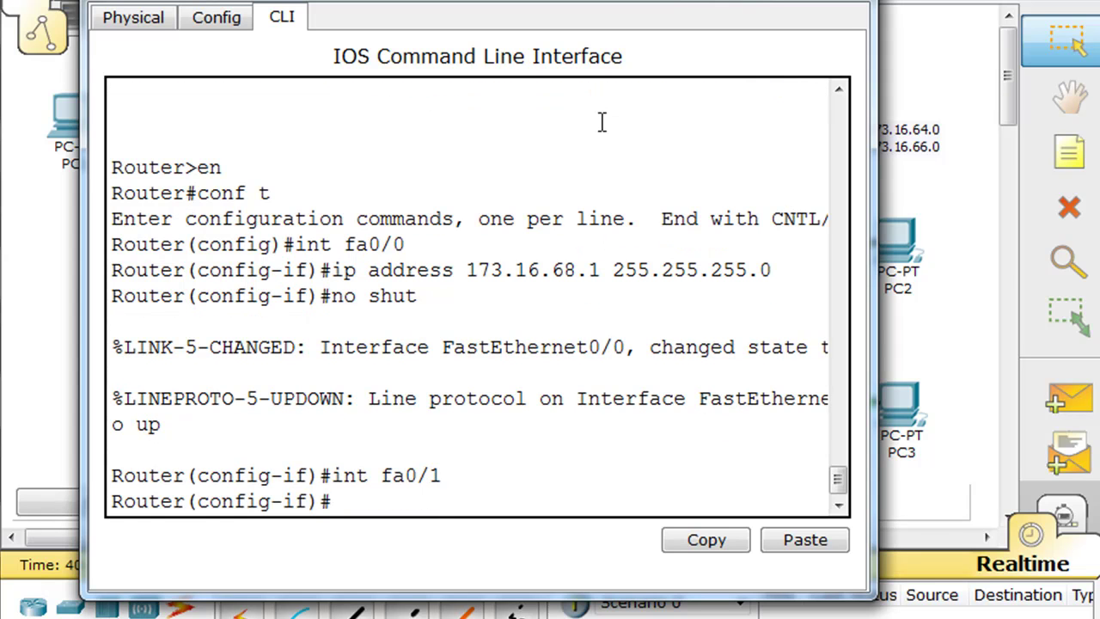
key("Up")
key("Up")
key("Up")
key("Left")
key("Left")
key("Left")
key("Left")
key("Left")
key("Left")
key("Left")
key("Left")
key("Left")
key("Left")
key("Left")
key("Left")
key("Left")
key("Left")
key("Left")
key("Left")
key("BackSpace")
type("9")
key("Return")
key("Up")
key("Up")
key("Up")
key("Return")
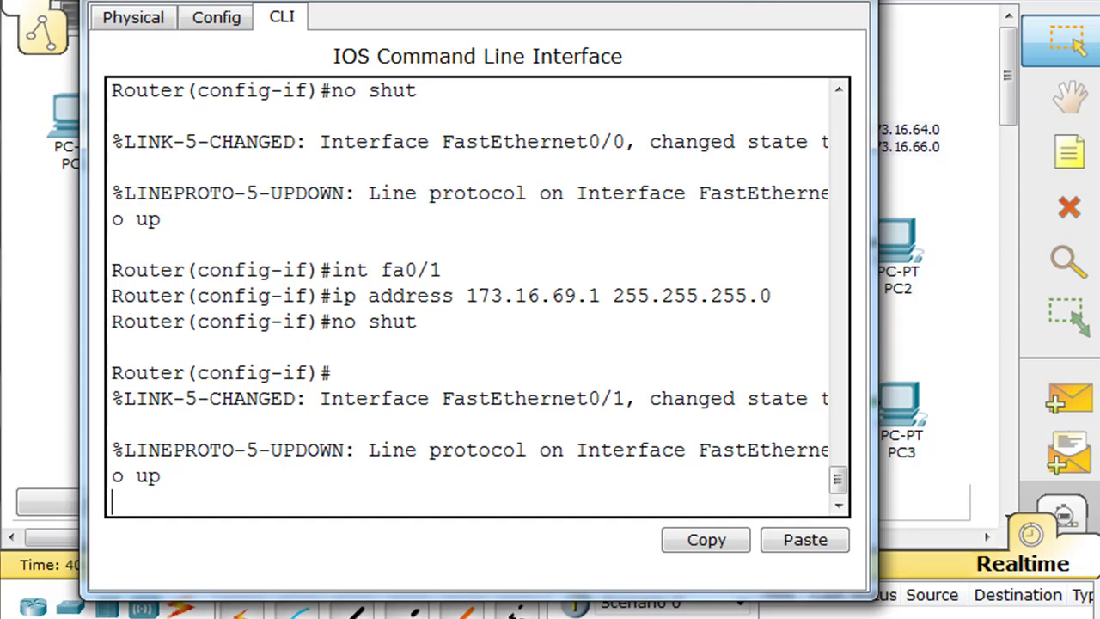
left_click(849, 3)
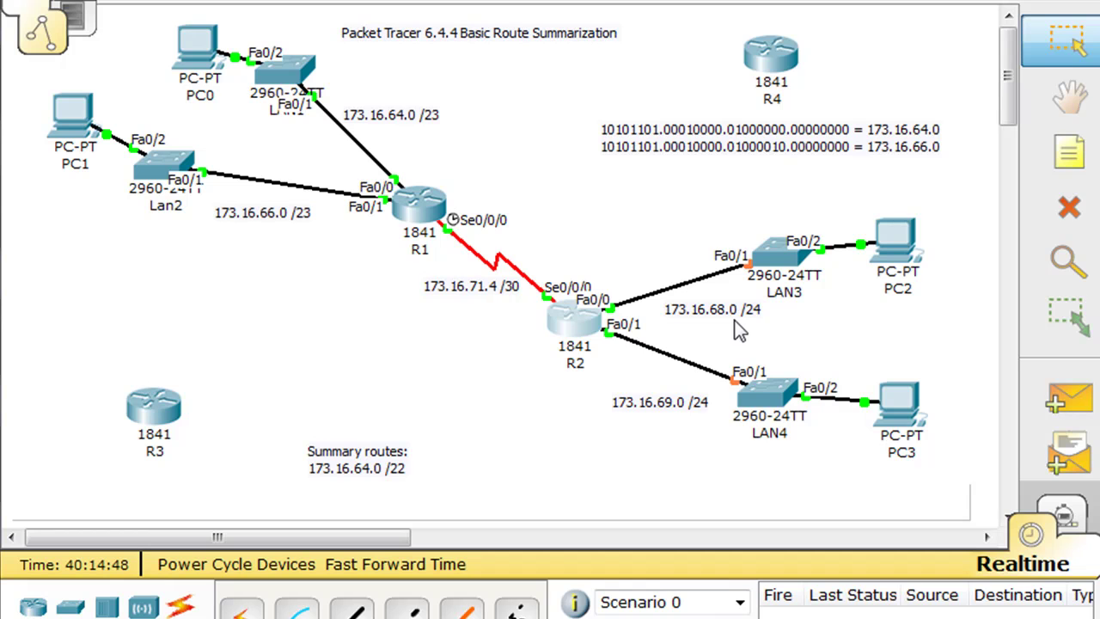
mouse_move(601, 313)
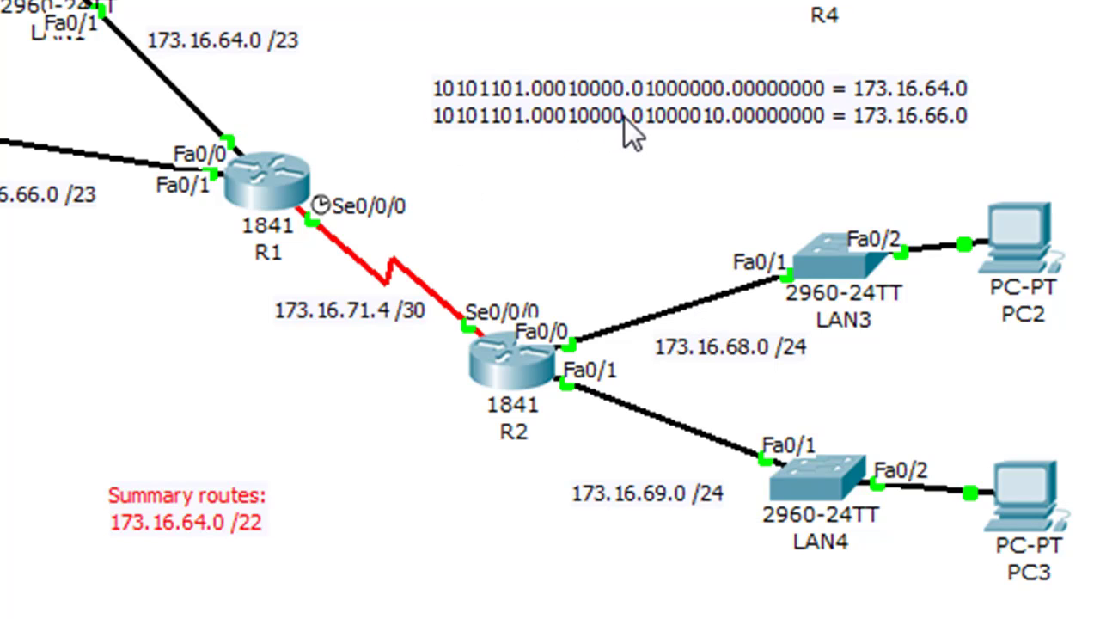
Flip the first line's third-octet bit to 1 and change its address to 173.16.68.0
left_click(681, 88)
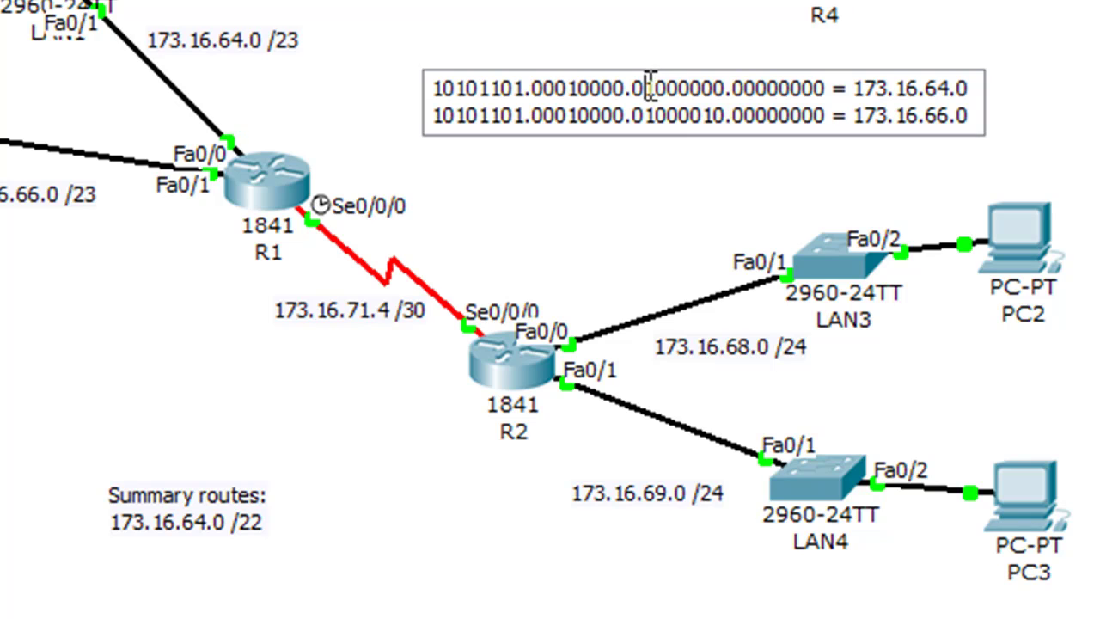
left_click_drag(646, 86, 657, 86)
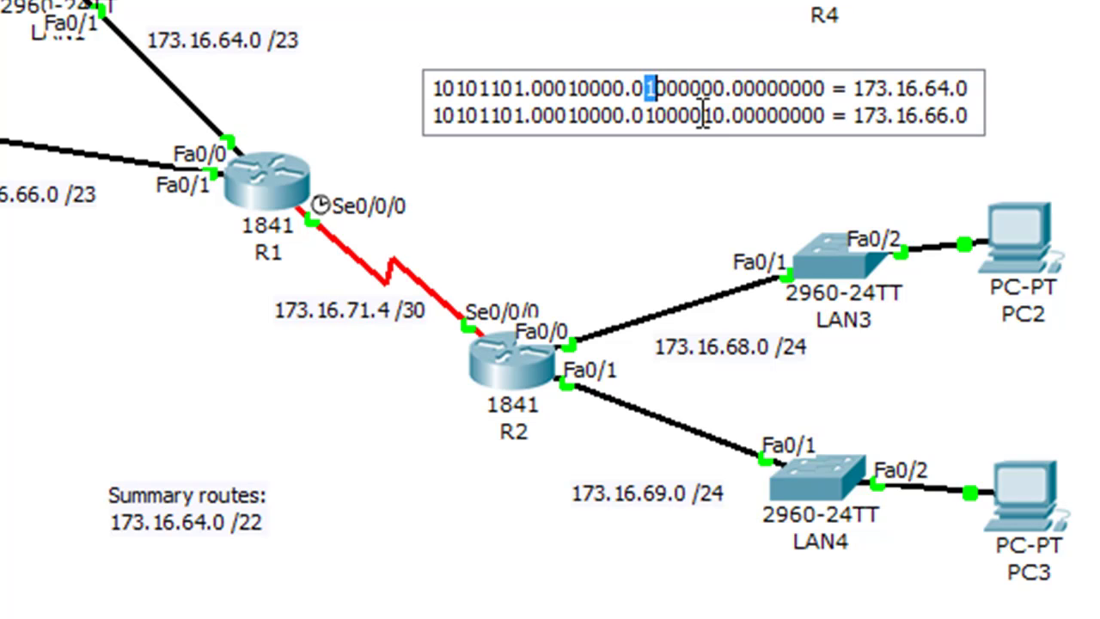
key("Right")
key("Right")
key("Right")
key("Right")
key("Right")
key("BackSpace")
type("1")
left_click(939, 90)
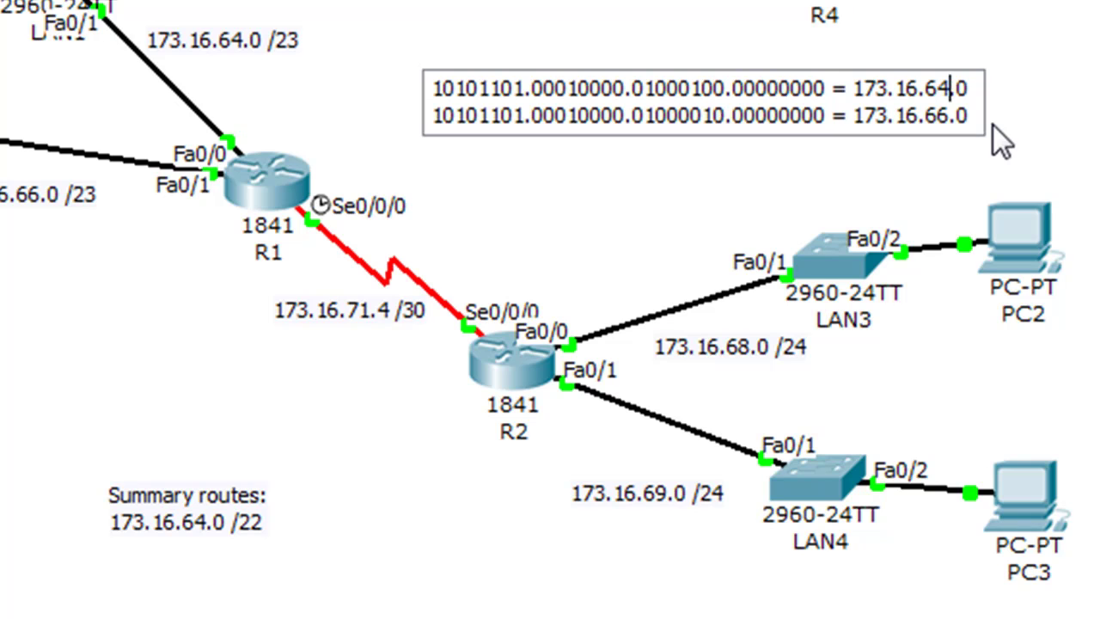
key("Delete")
type("8")
Change the second line to 173.16.69.0 with corrected third-octet bits, then move the note slightly up
key("Down")
key("BackSpace")
type("9")
left_click(702, 115)
key("BackSpace")
type("1")
key("Delete")
type("0")
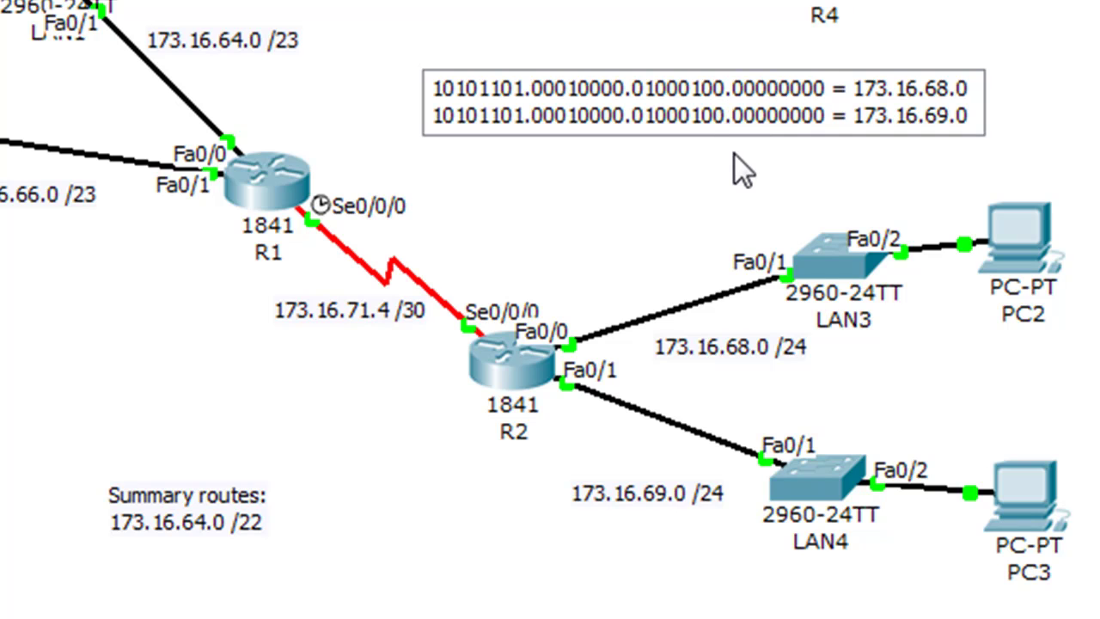
key("Delete")
type("1")
left_click(684, 166)
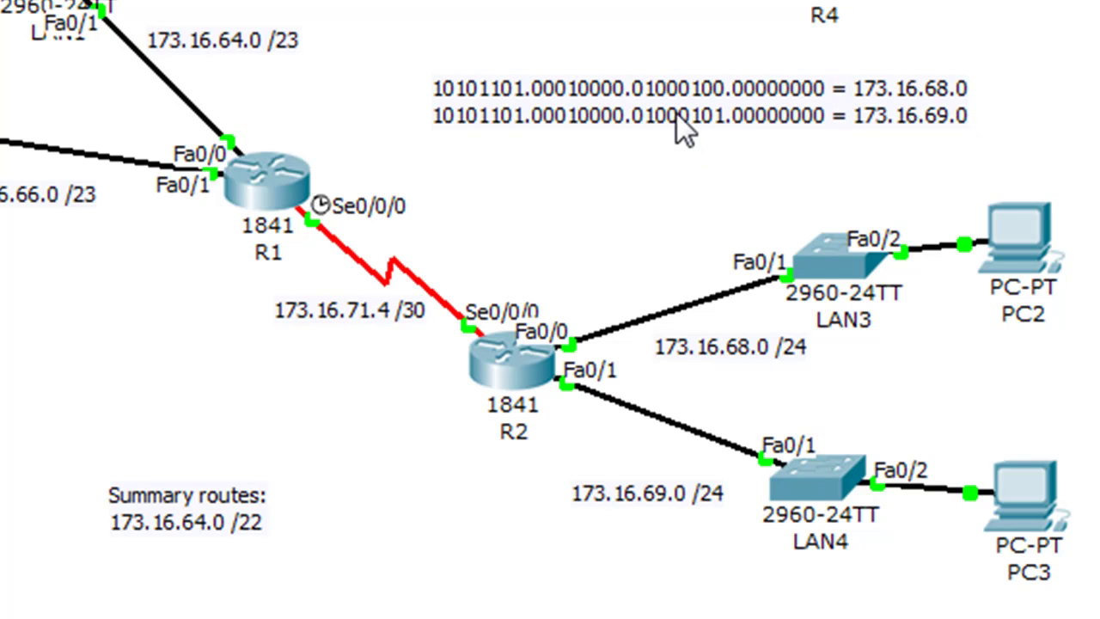
left_click_drag(674, 111, 674, 93)
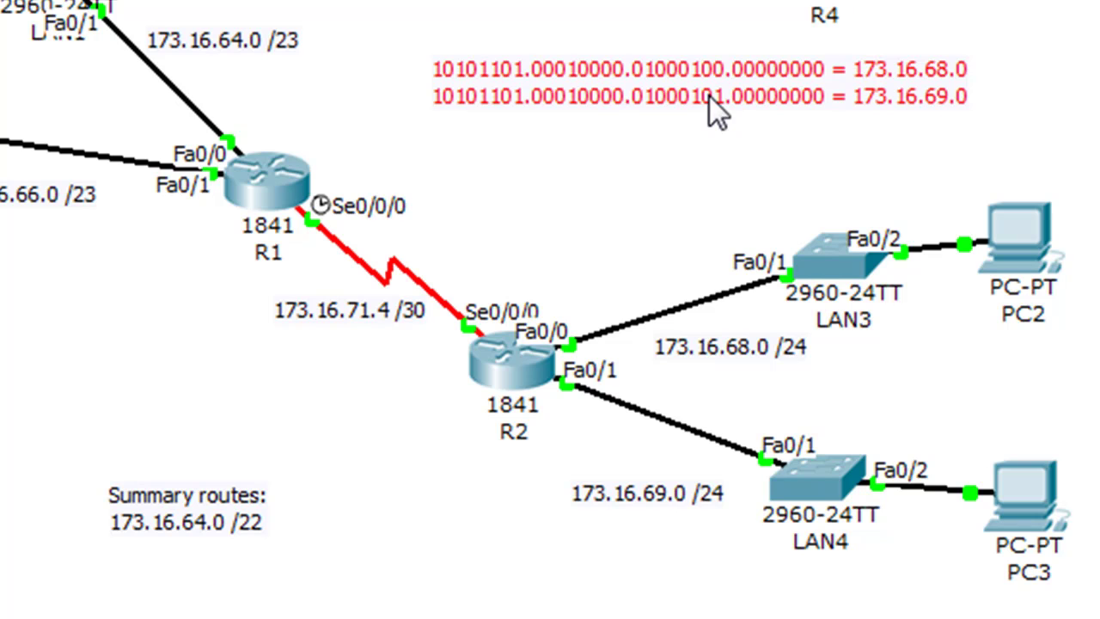
Add a new /23 line below /22 in the Summary routes note and move the note up-right
left_click(241, 527)
left_click(265, 521)
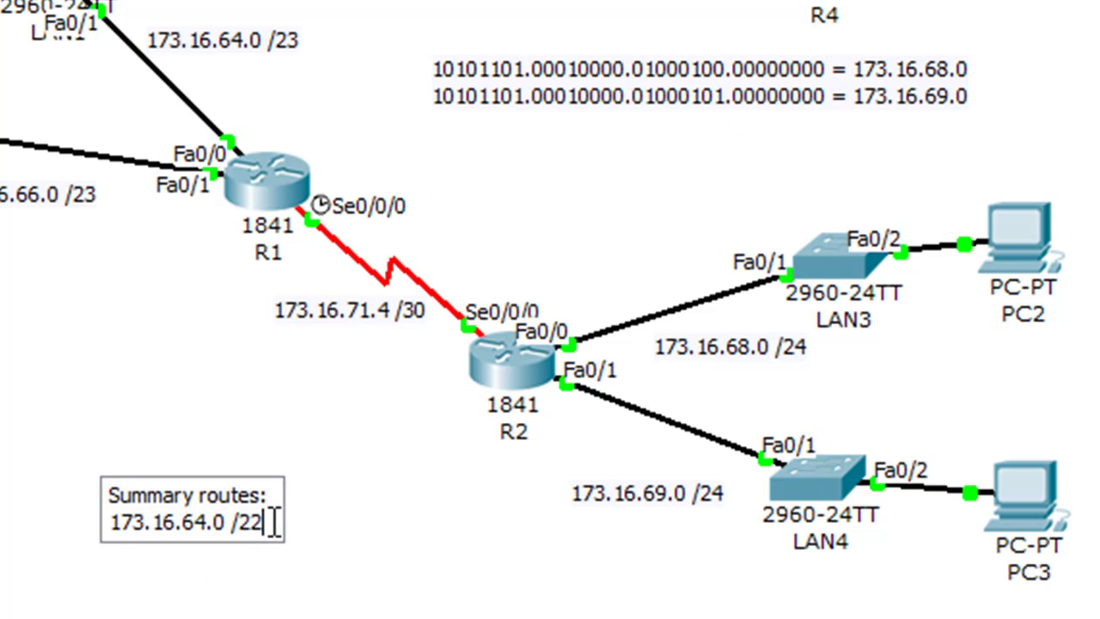
key("Return")
type("/23")
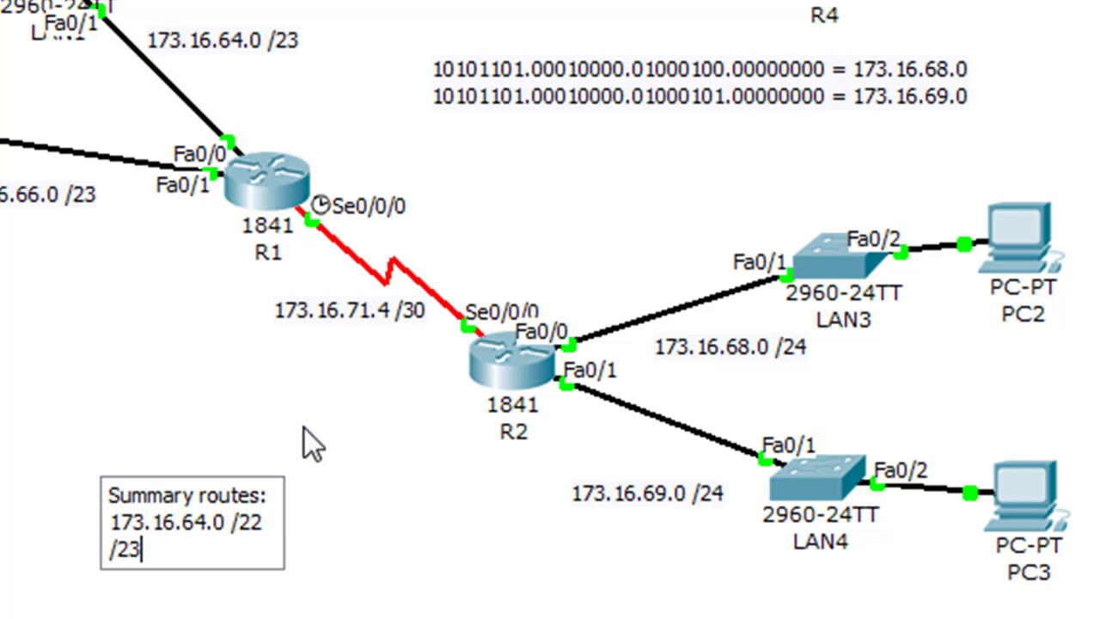
left_click(310, 438)
left_click_drag(199, 505, 218, 462)
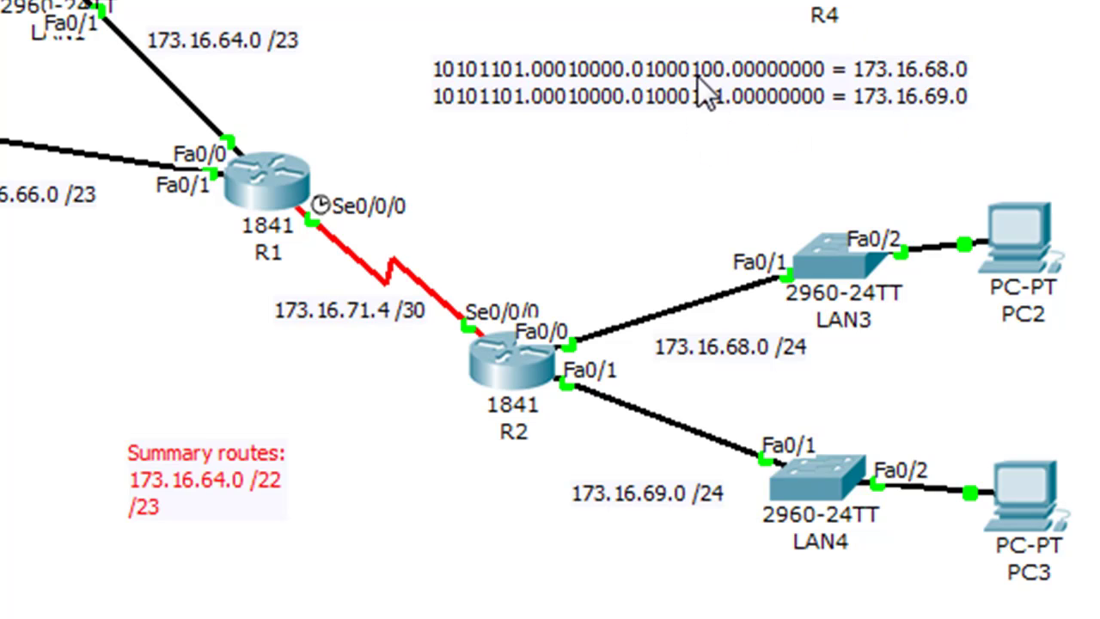
Insert 173.16.68.0 before /23 to complete the second summary entry
left_click(144, 507)
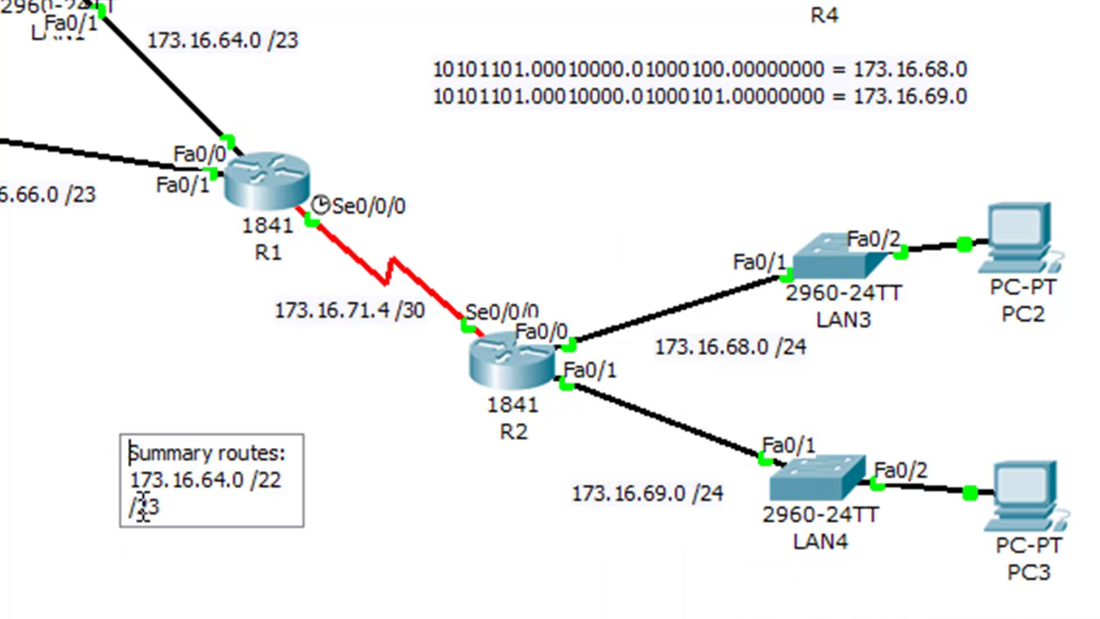
left_click(129, 507)
type("173.")
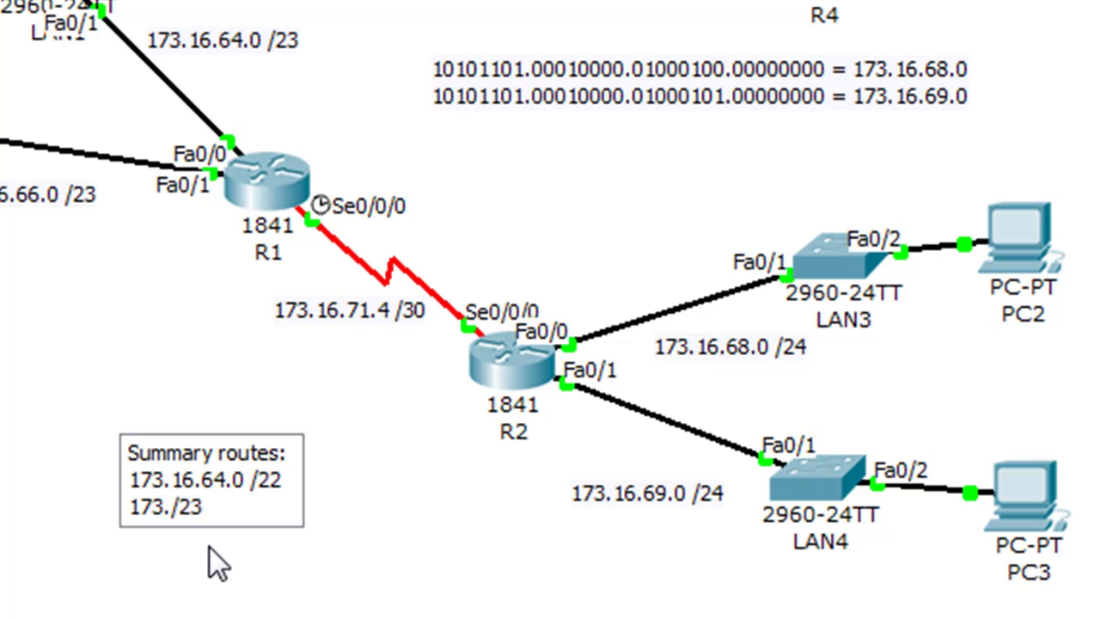
type("1")
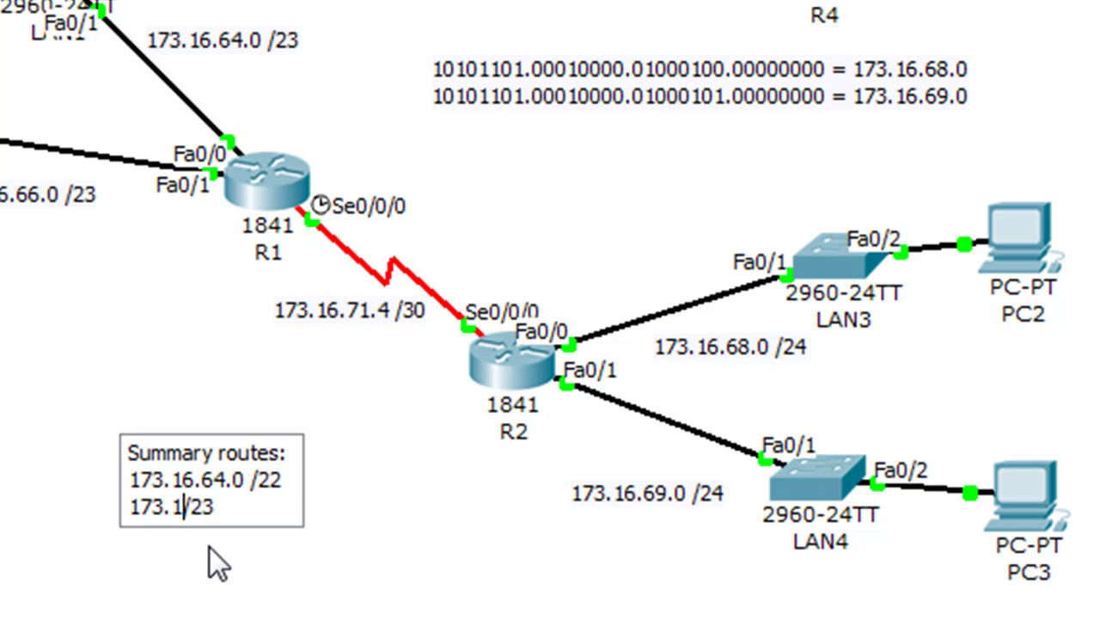
type("6.")
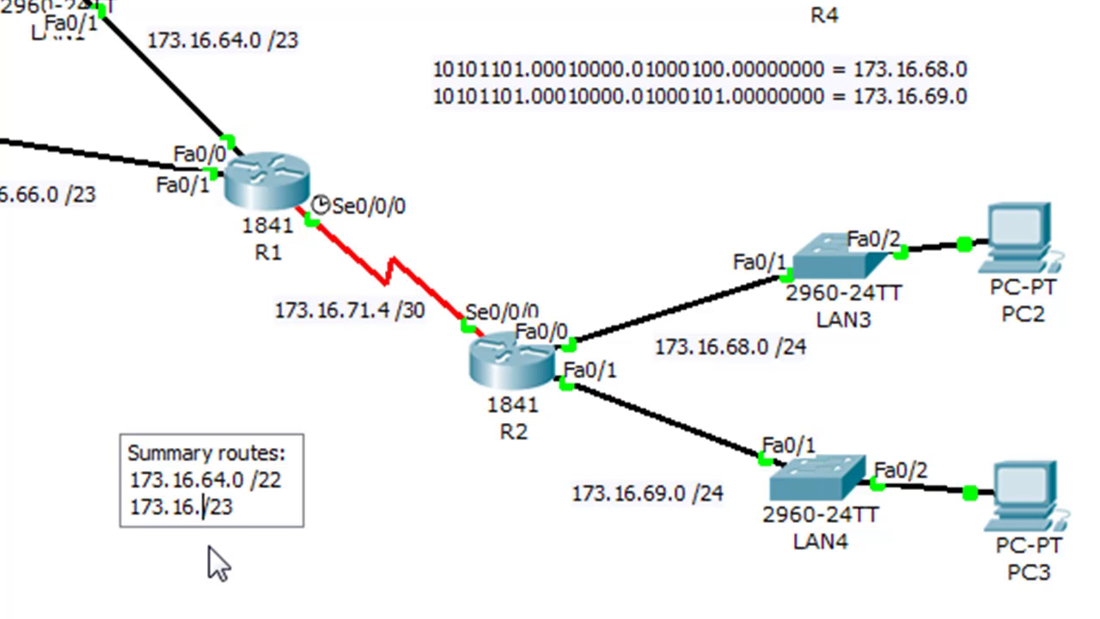
type("68.")
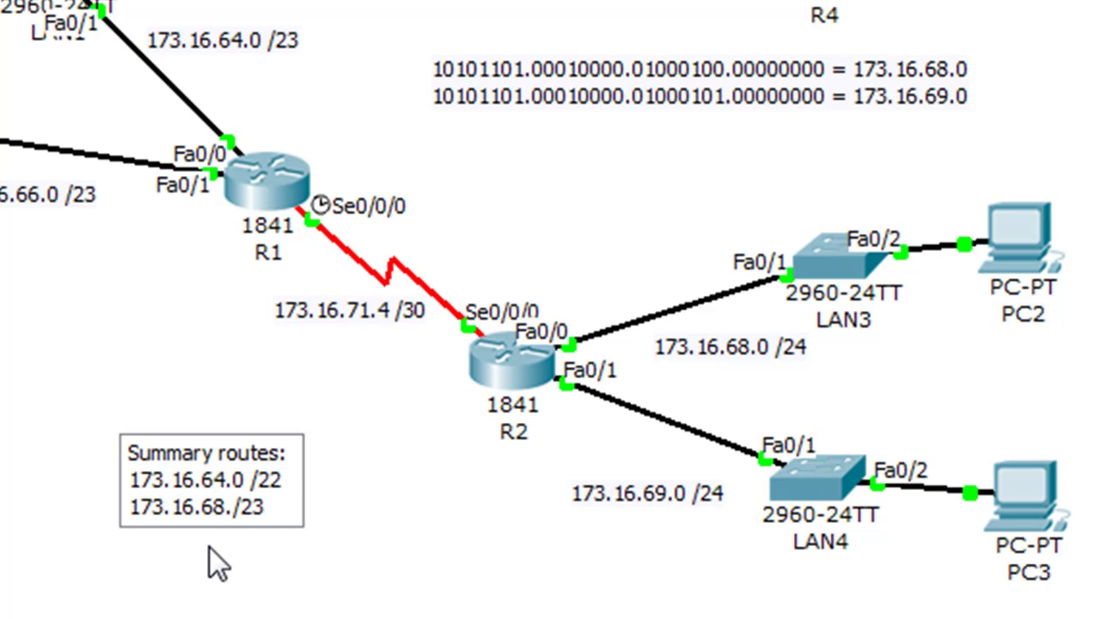
type("0")
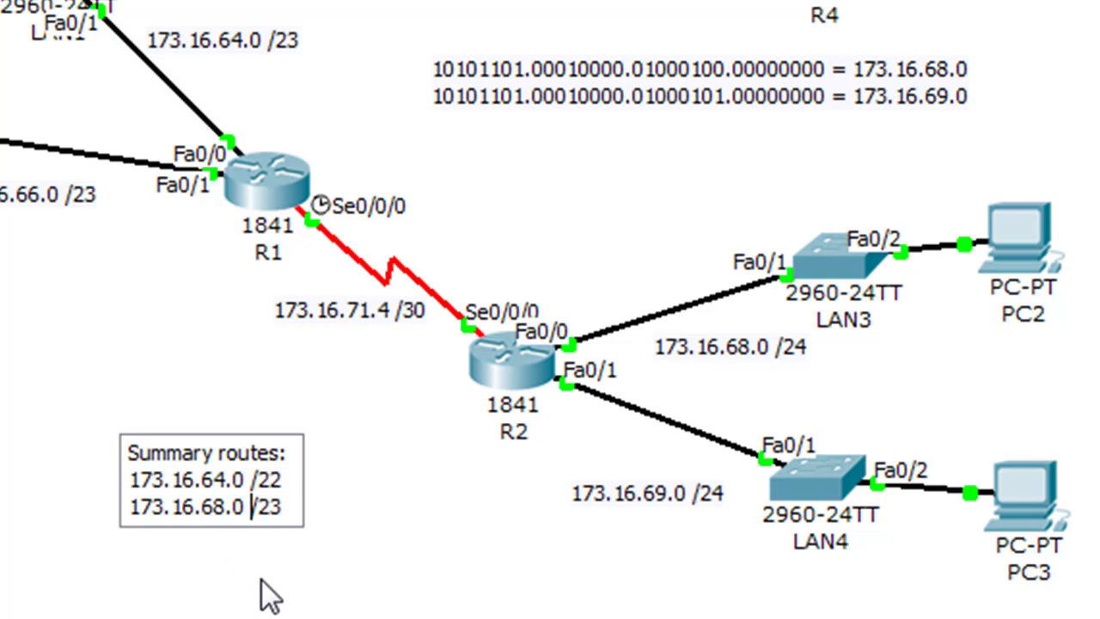
left_click(262, 582)
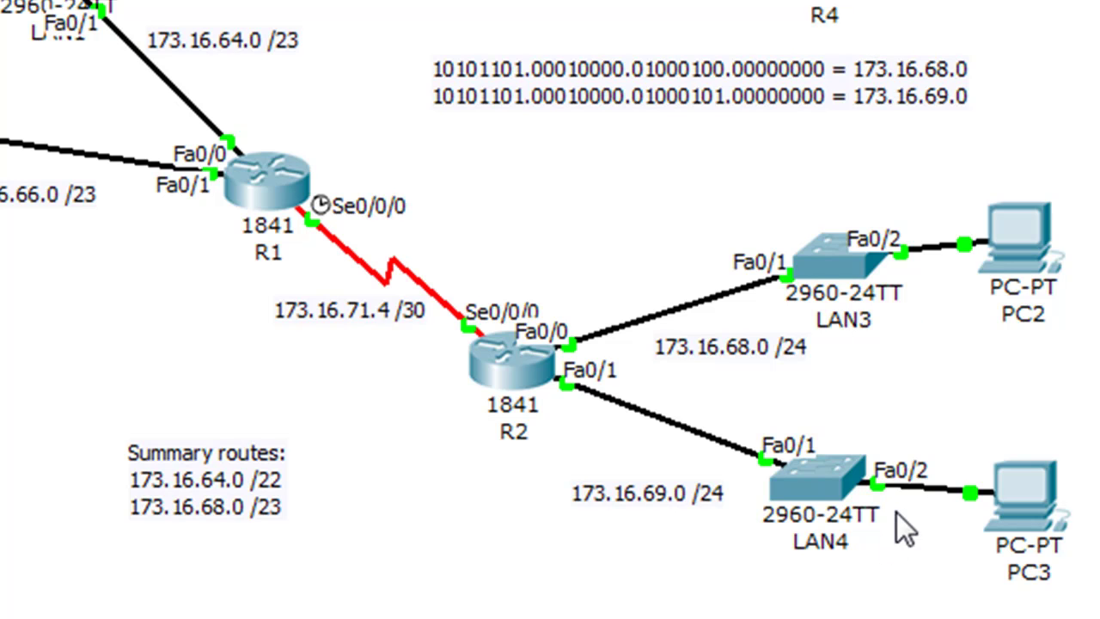
mouse_move(261, 176)
Open R1's console and enter global configuration mode with en and conf t
left_click(280, 174)
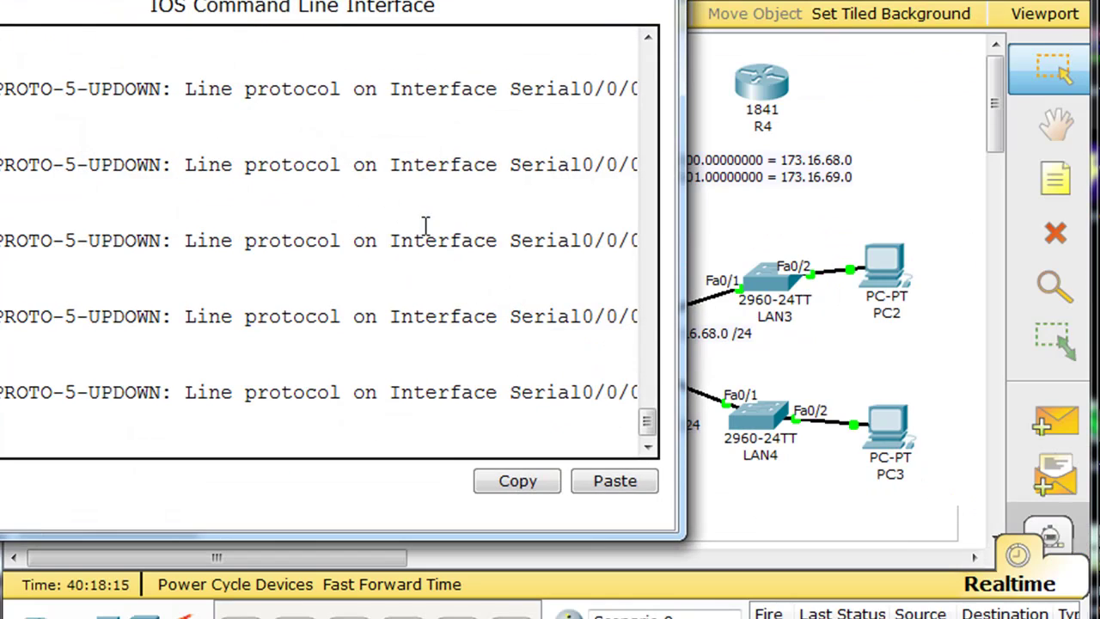
left_click_drag(481, 0, 490, 0)
key("Return")
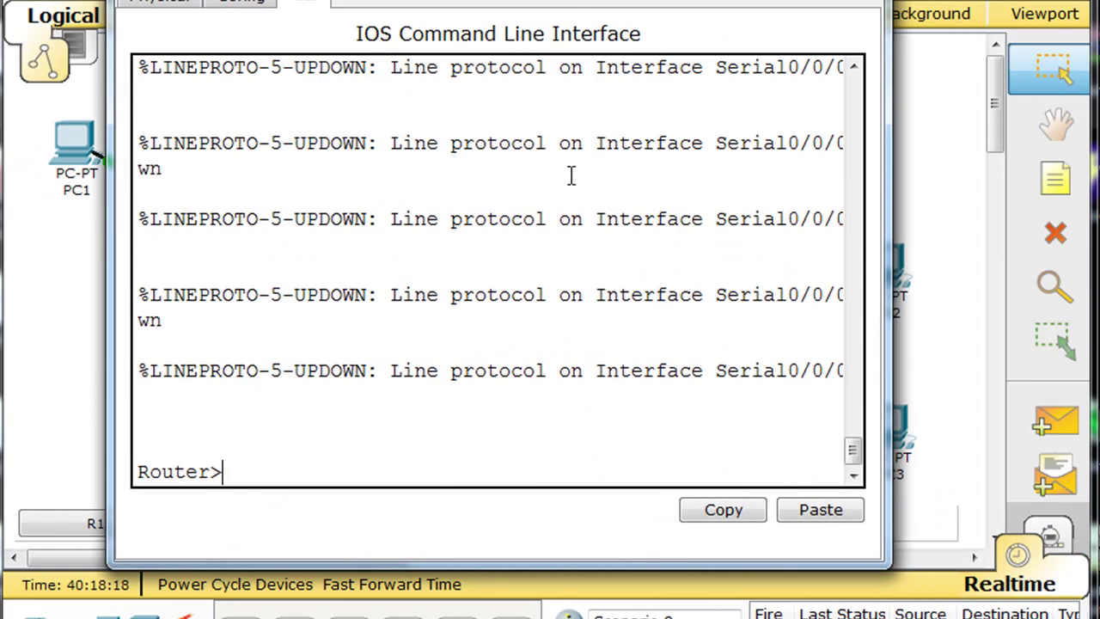
type("en")
key("Return")
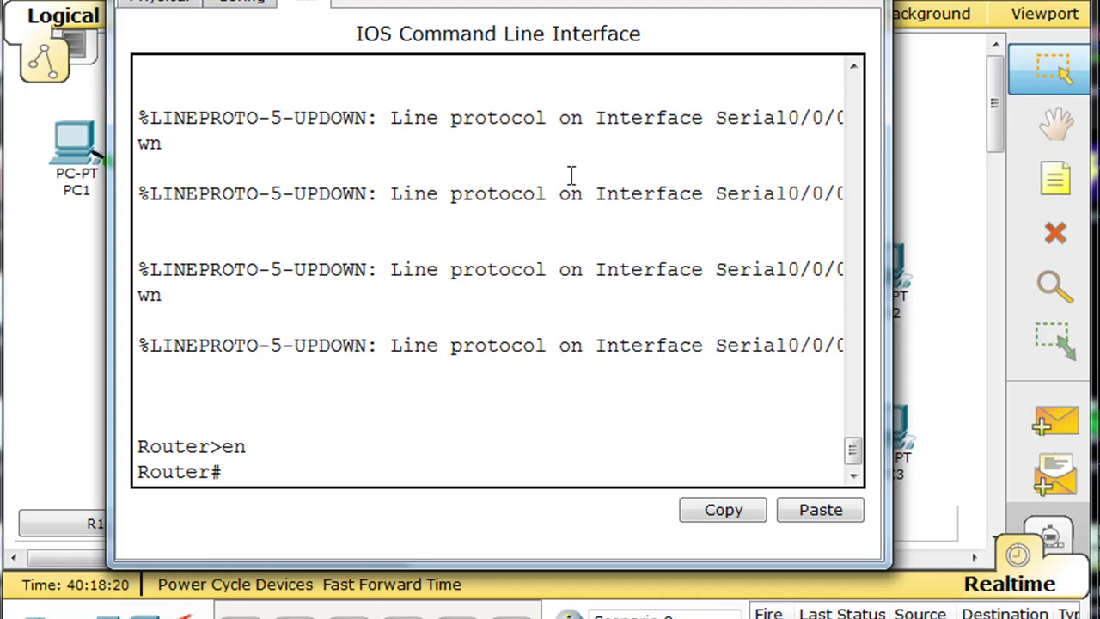
type("conf t")
key("Return")
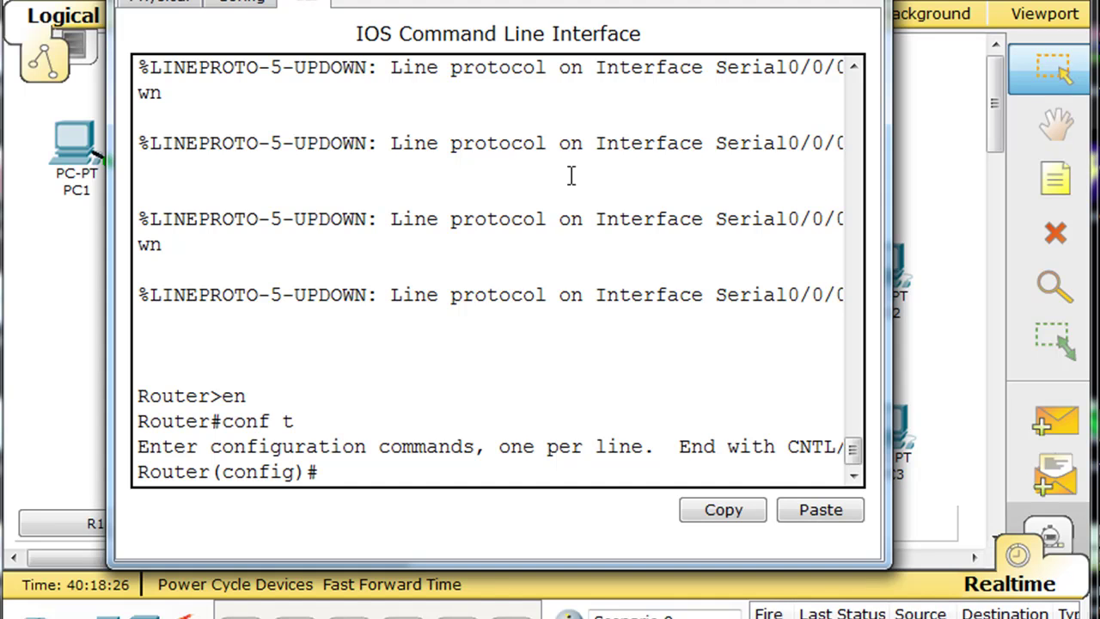
Enter the static route ip route 173.16.68.0 255.255.254.0 173.16.71.6 on R1
type("ip route")
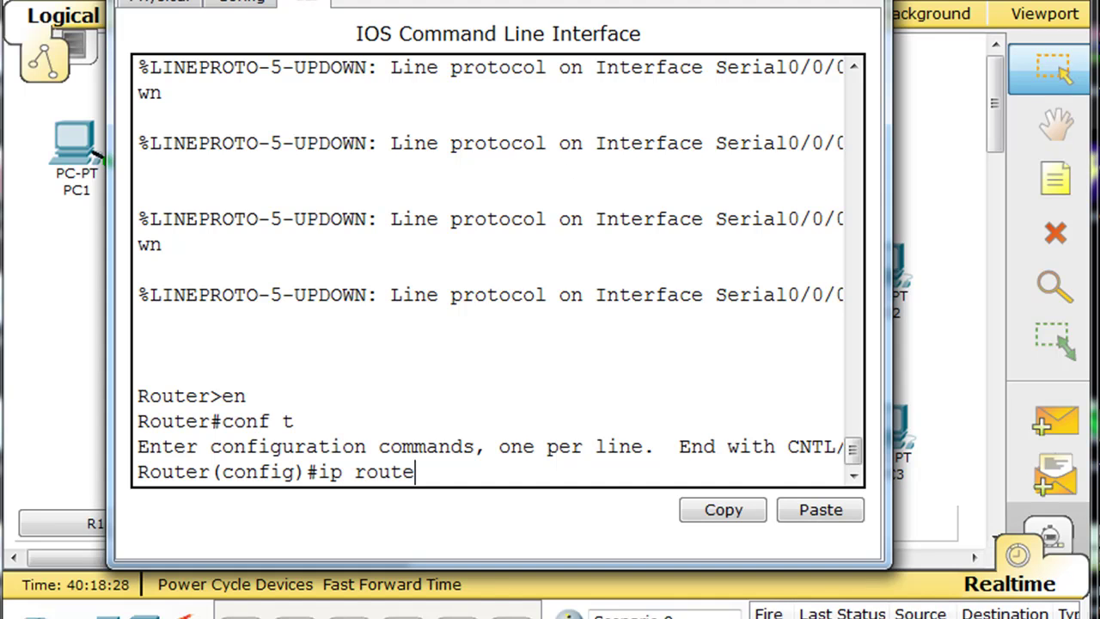
left_click_drag(561, 8, 842, 25)
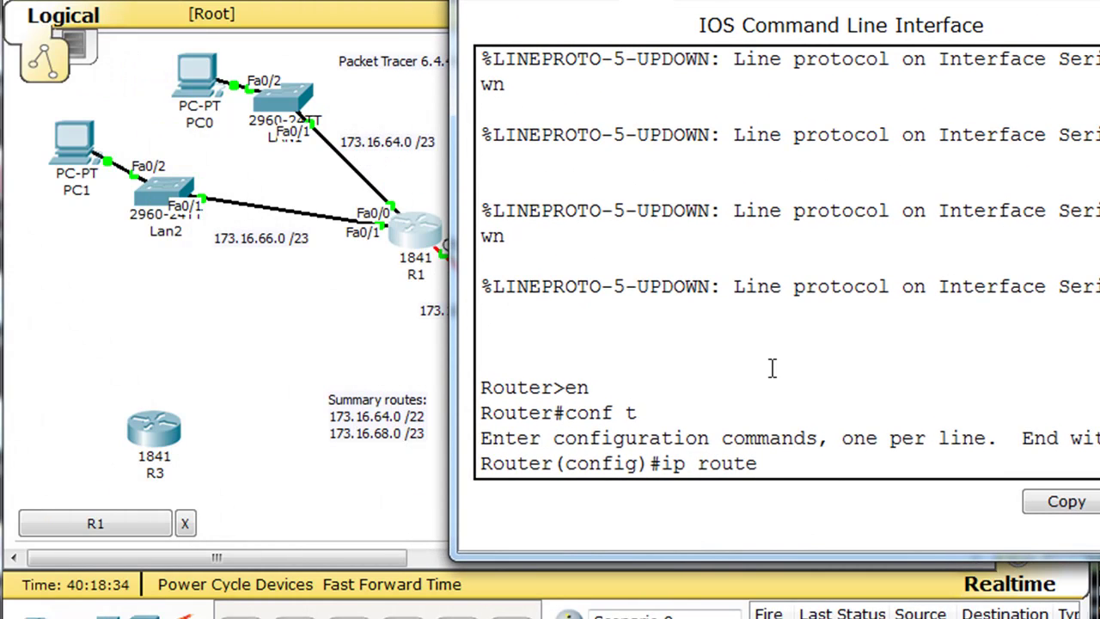
type("173.16")
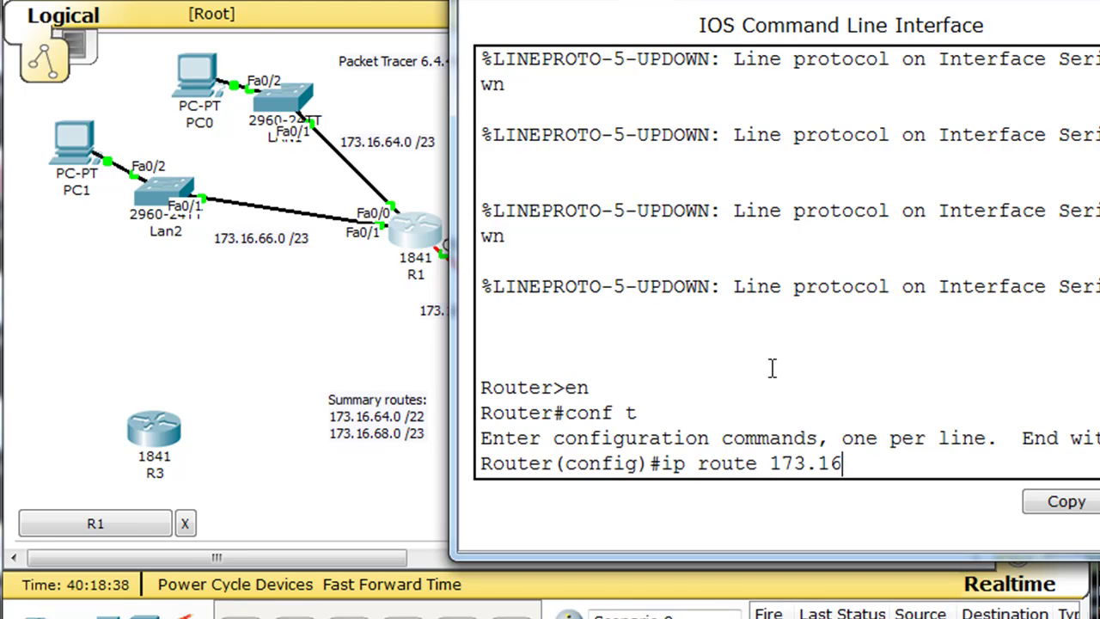
type(".68.0")
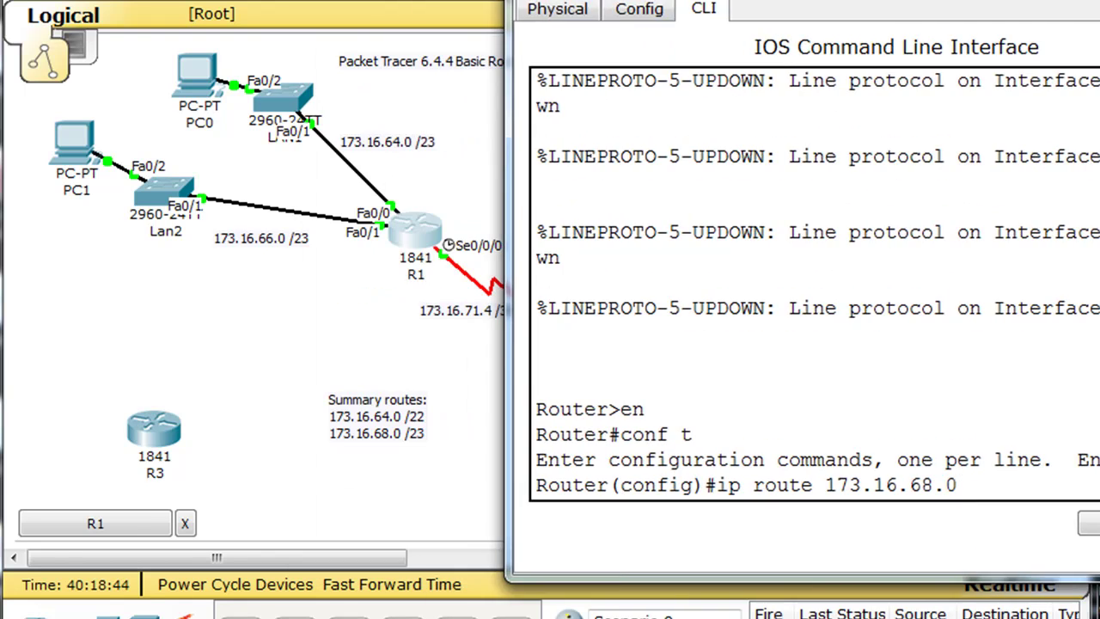
left_click_drag(1036, 2, 645, 3)
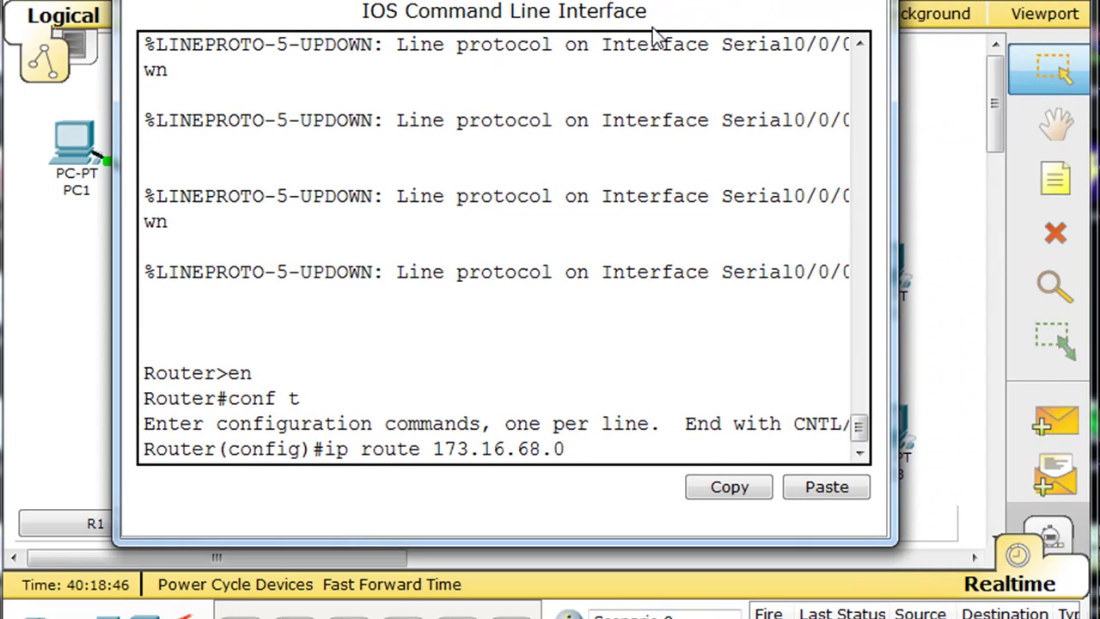
type("255.25")
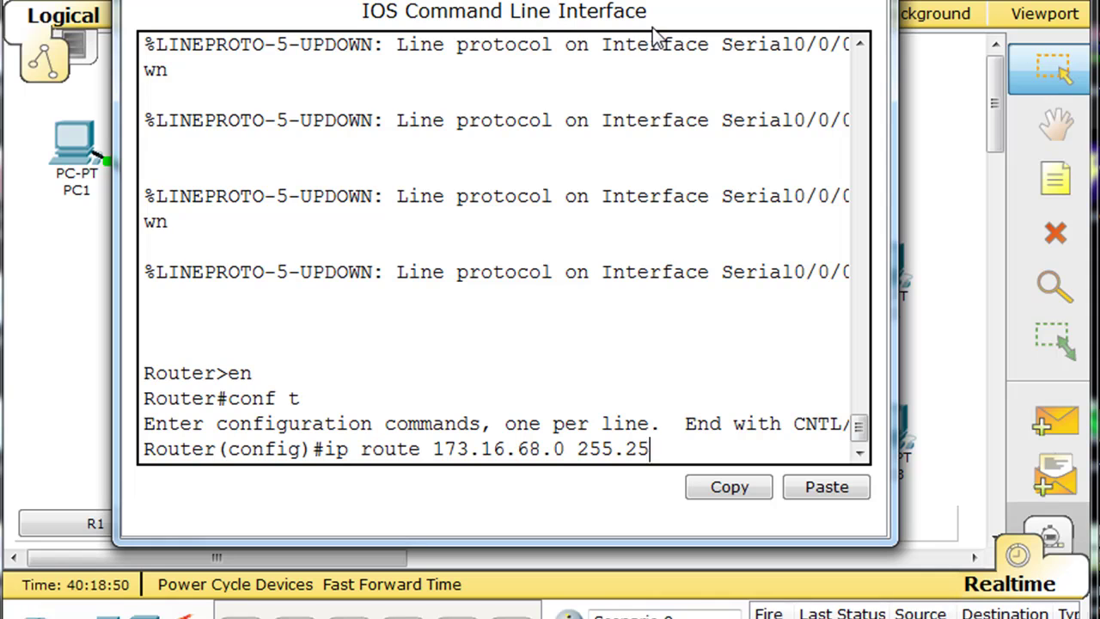
type("5.254")
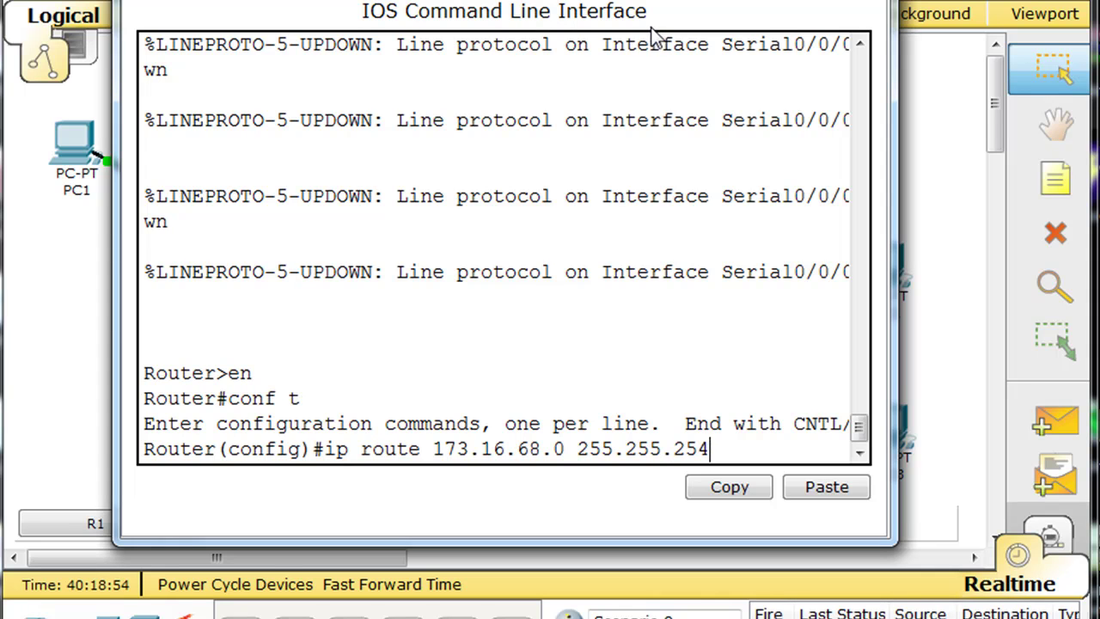
type(".0")
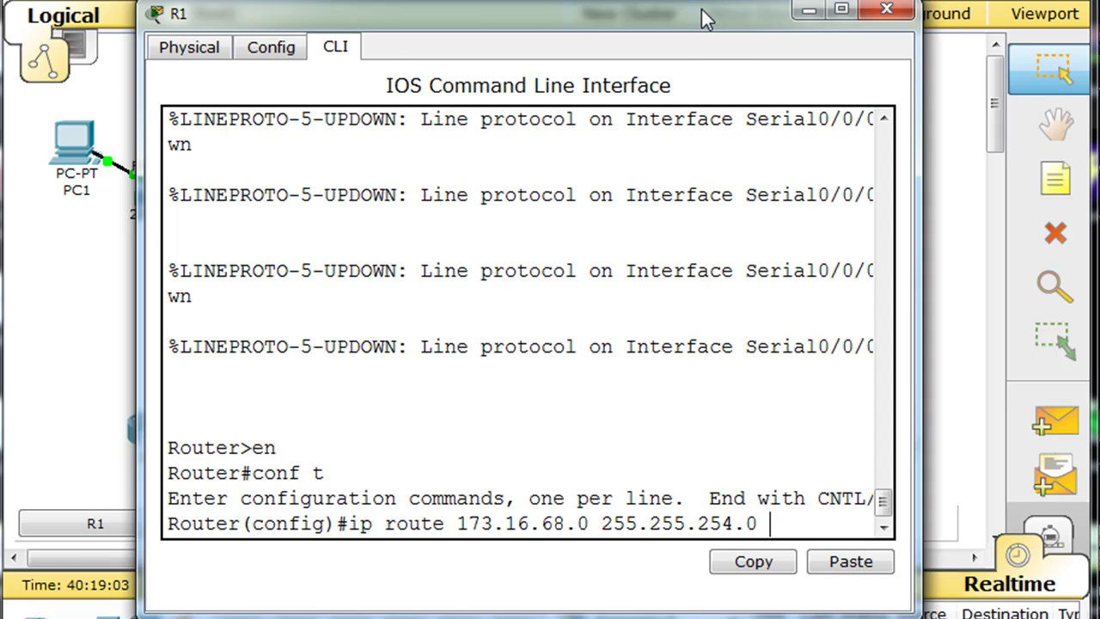
left_click_drag(711, 9, 596, 350)
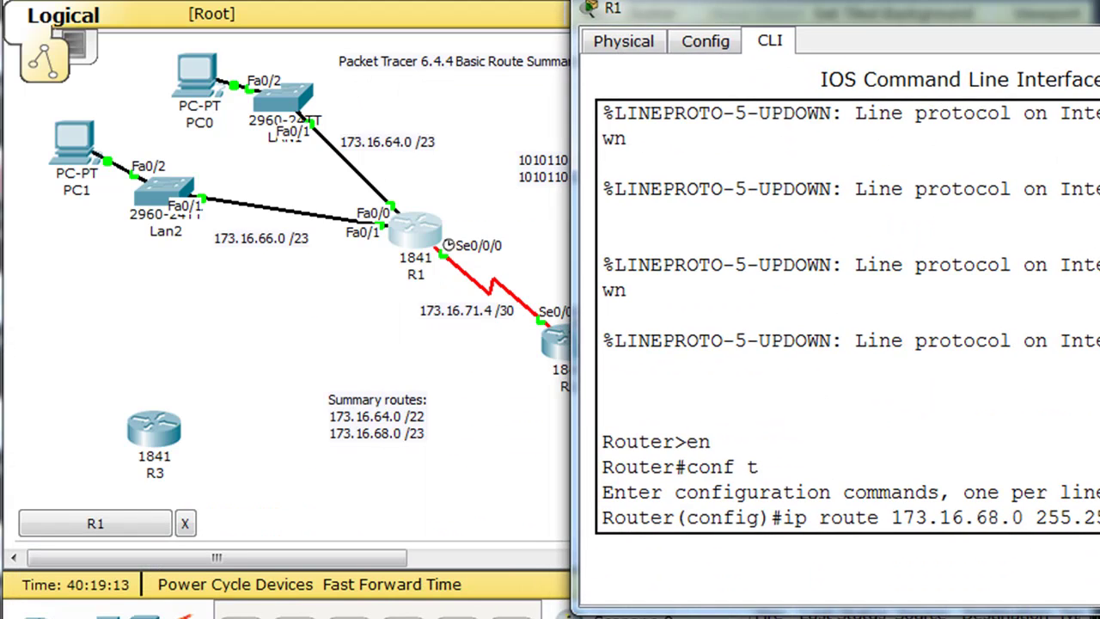
left_click_drag(1099, 7, 654, 21)
type("173.16.71")
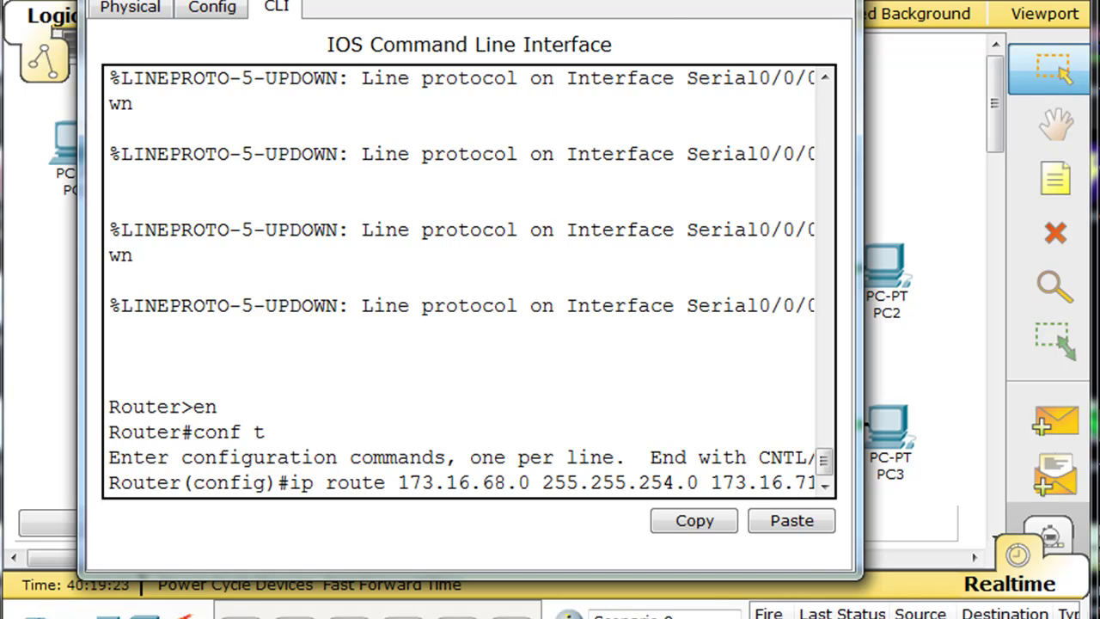
left_click_drag(860, 98, 997, 98)
type(".")
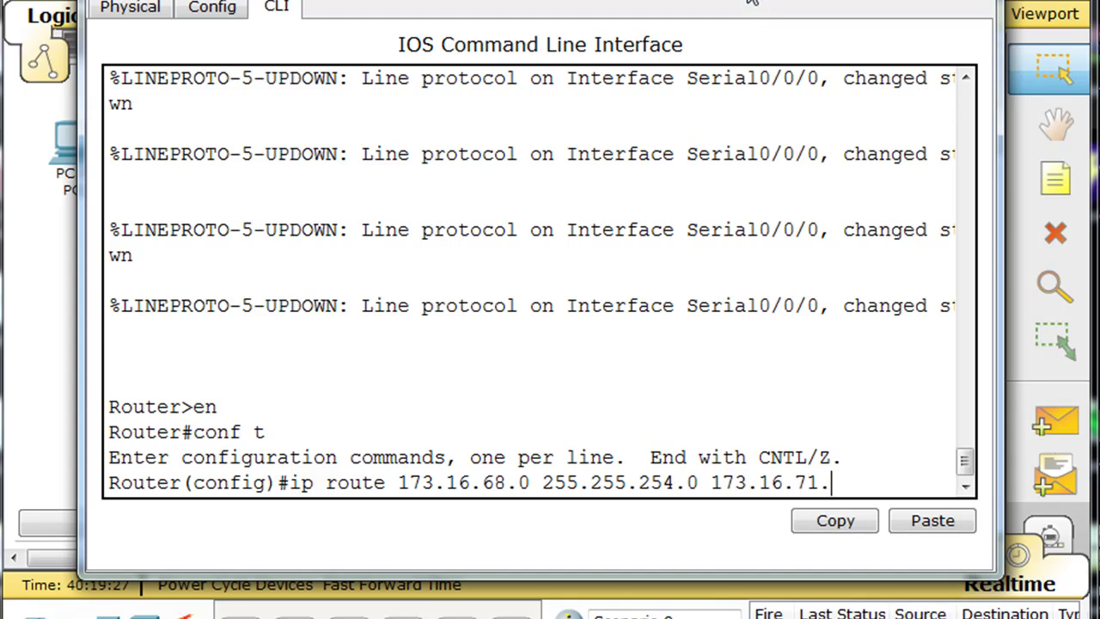
left_click_drag(744, 2, 680, 533)
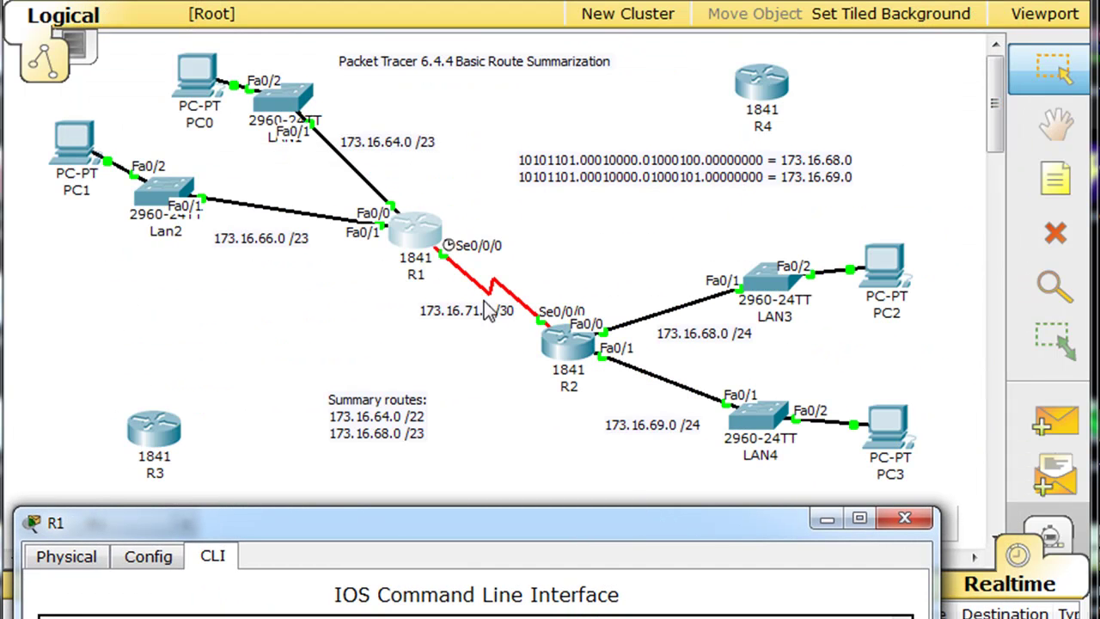
left_click_drag(603, 521, 627, 26)
type("6")
left_click_drag(636, 26, 654, 0)
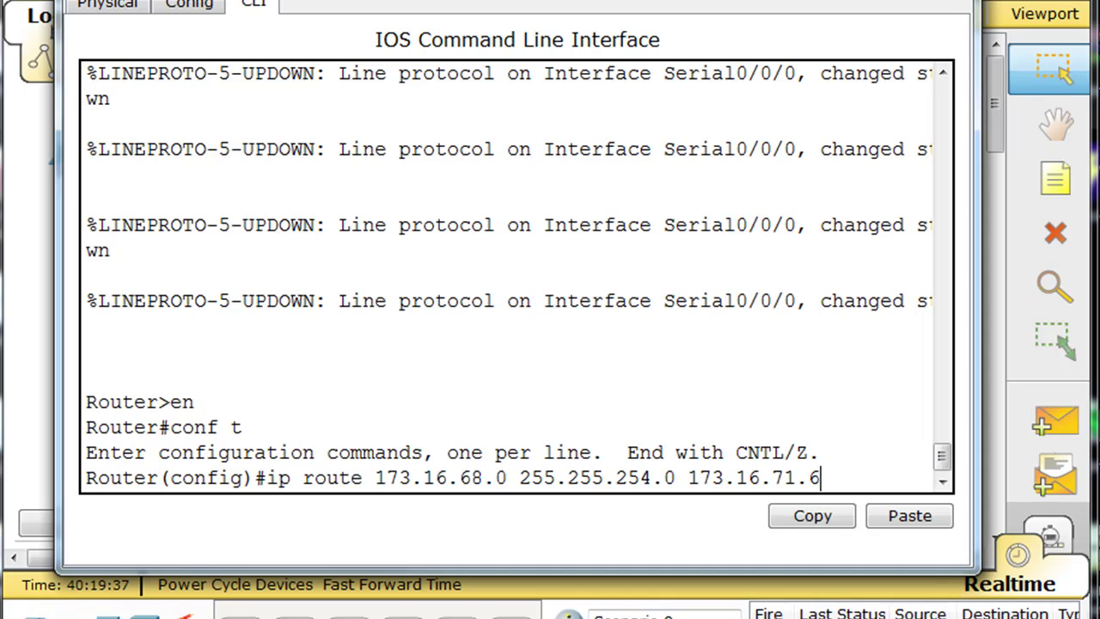
key("Return")
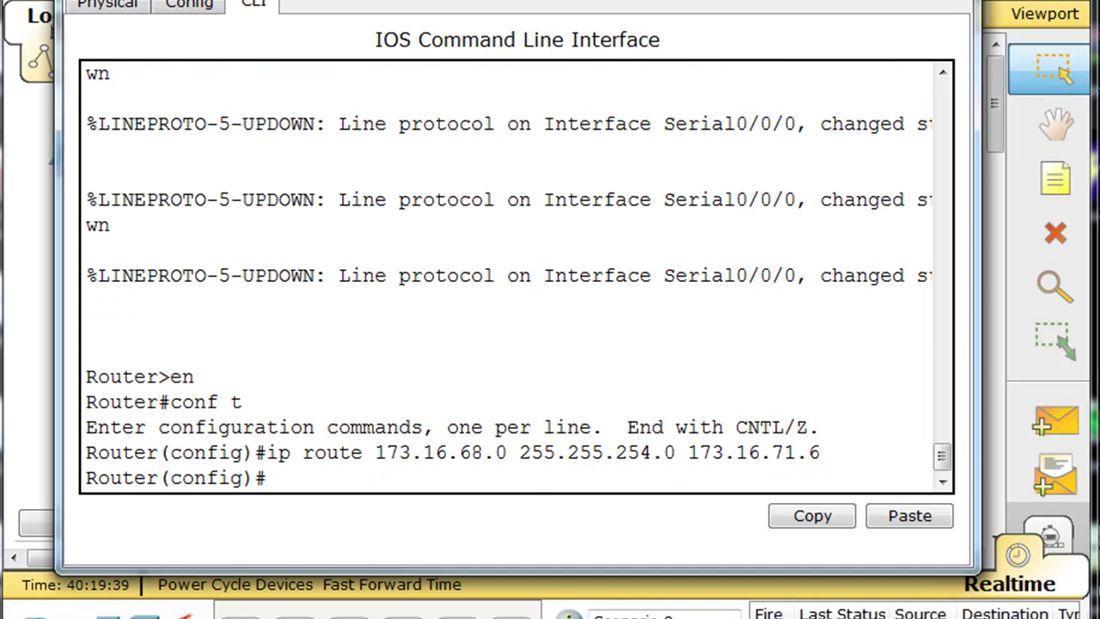
Exit configuration mode and save the running config to startup-config with copy run start
key("ctrl+z")
key("Return")
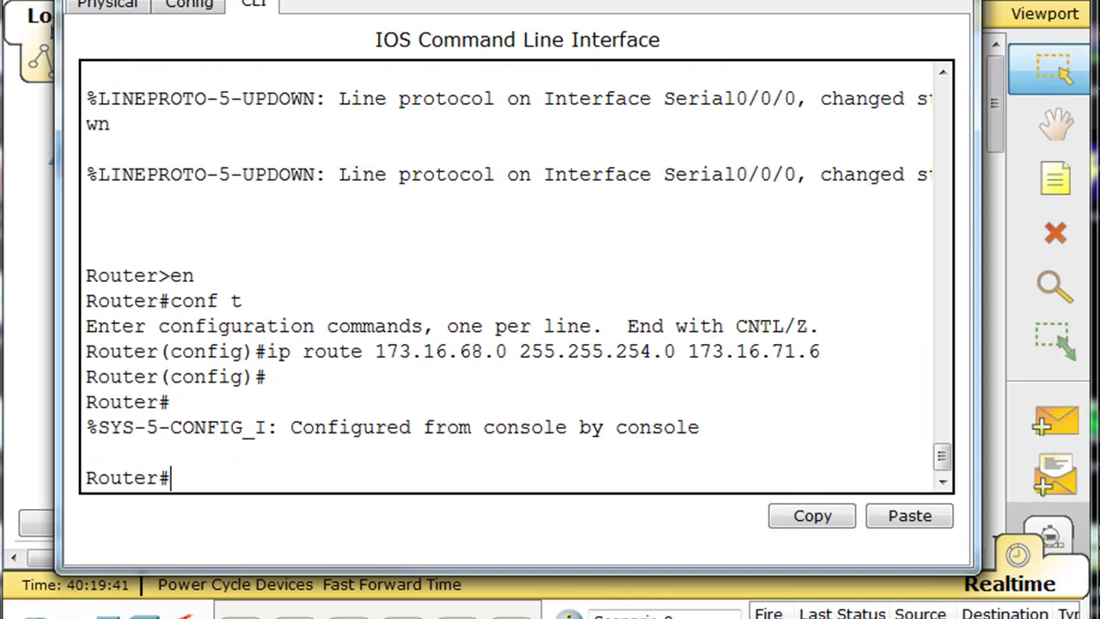
type("copy run s")
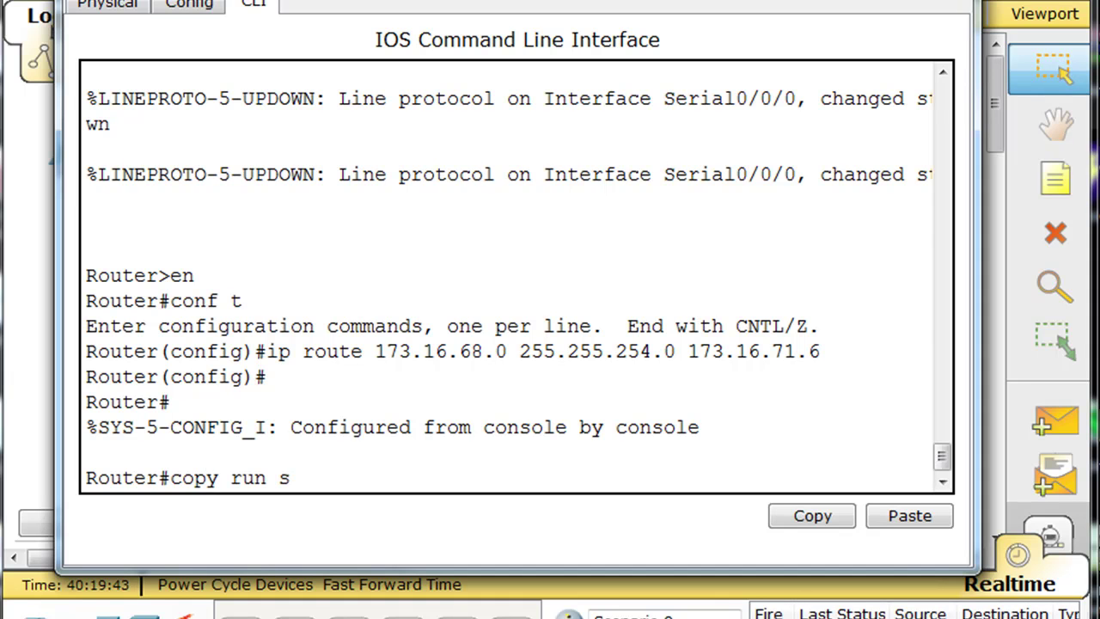
type("tart")
key("Return")
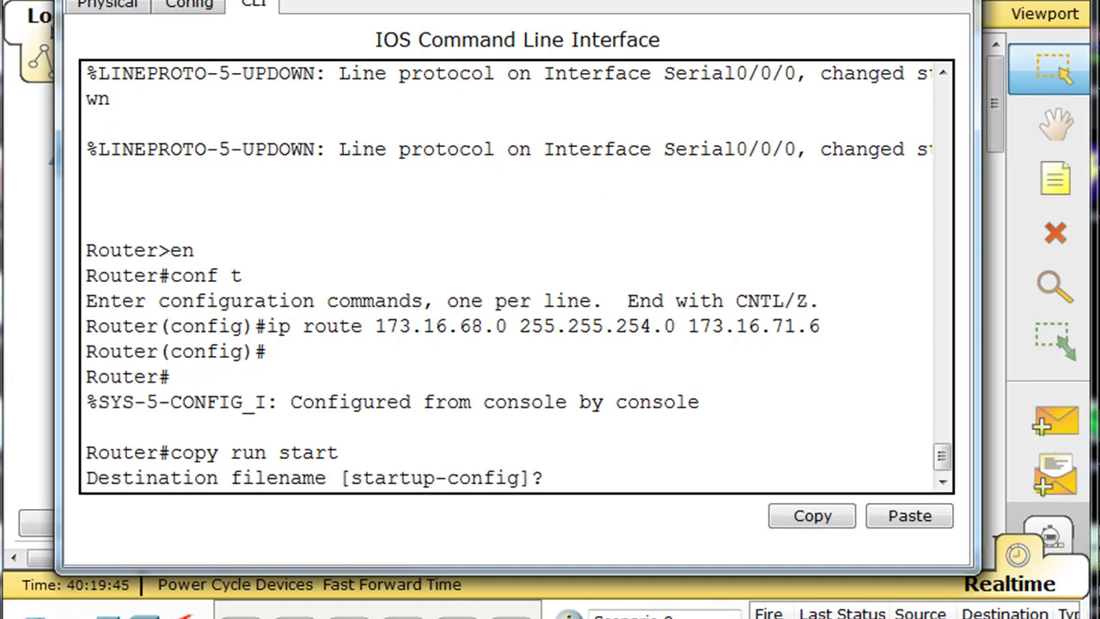
key("Return")
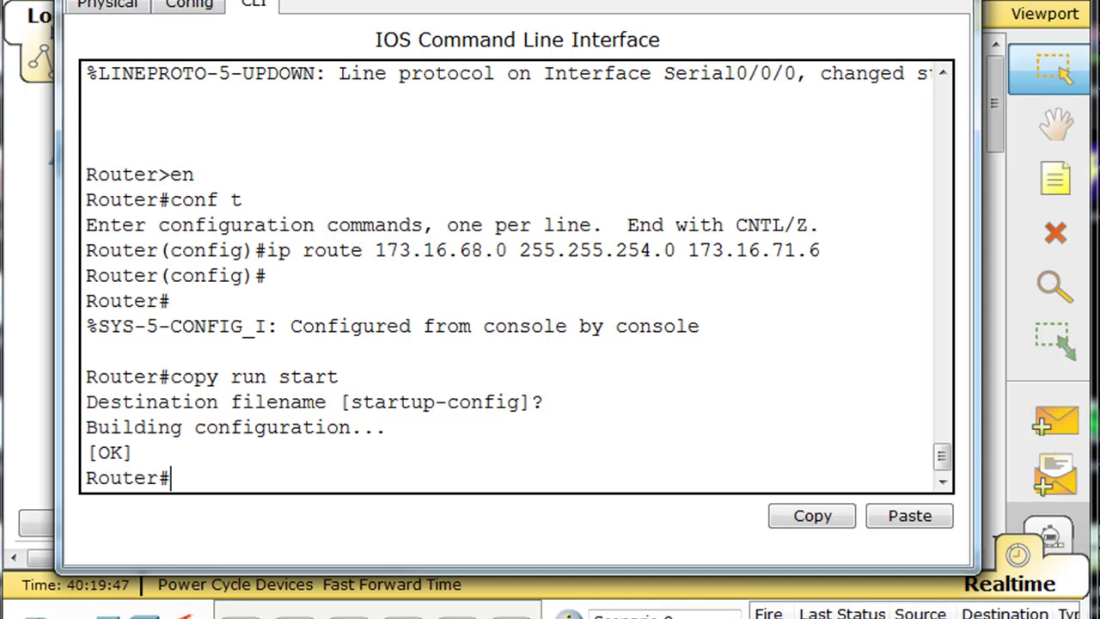
Reopen R1's CLI and page through show run to the ip route 173.16.68.0 255.255.254.0 173.16.71.6 line
key("alt+F4")
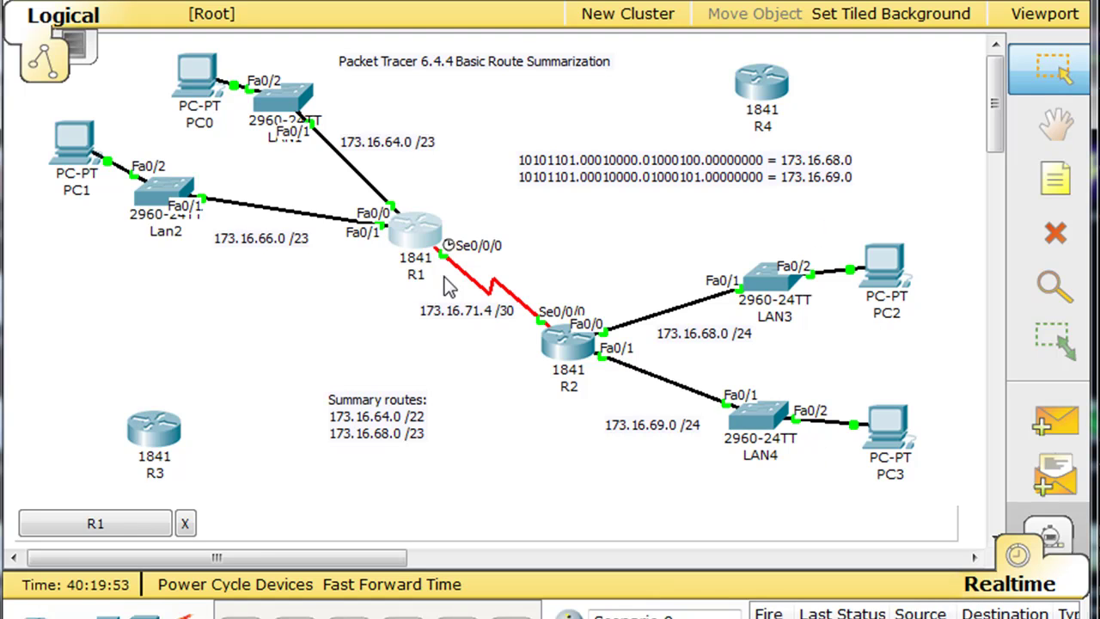
left_click(414, 232)
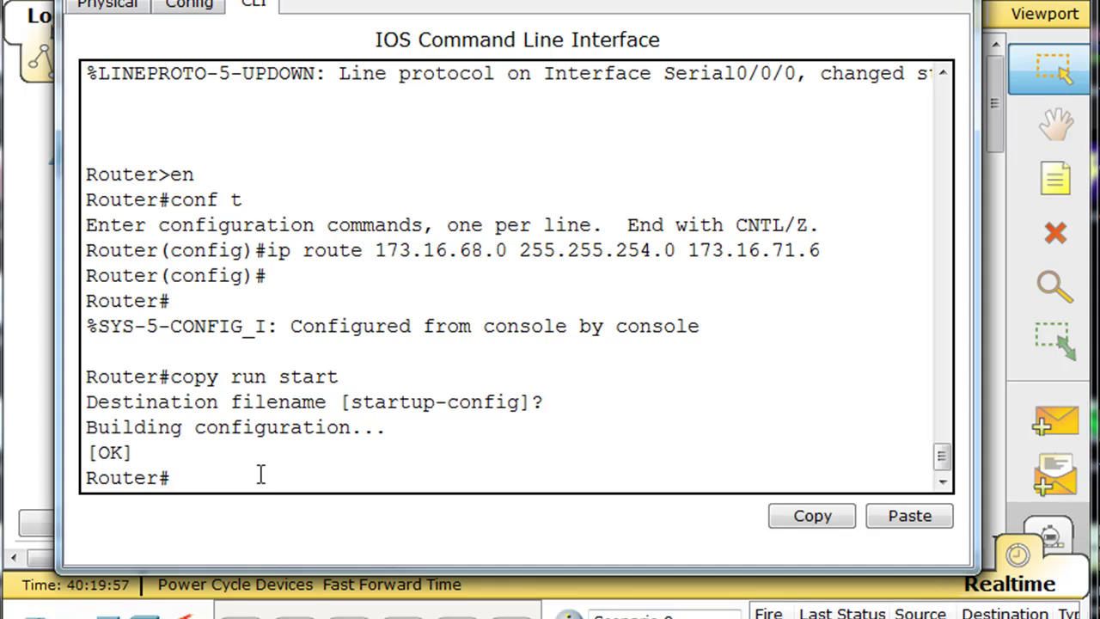
type("show run")
key("Return")
key("space")
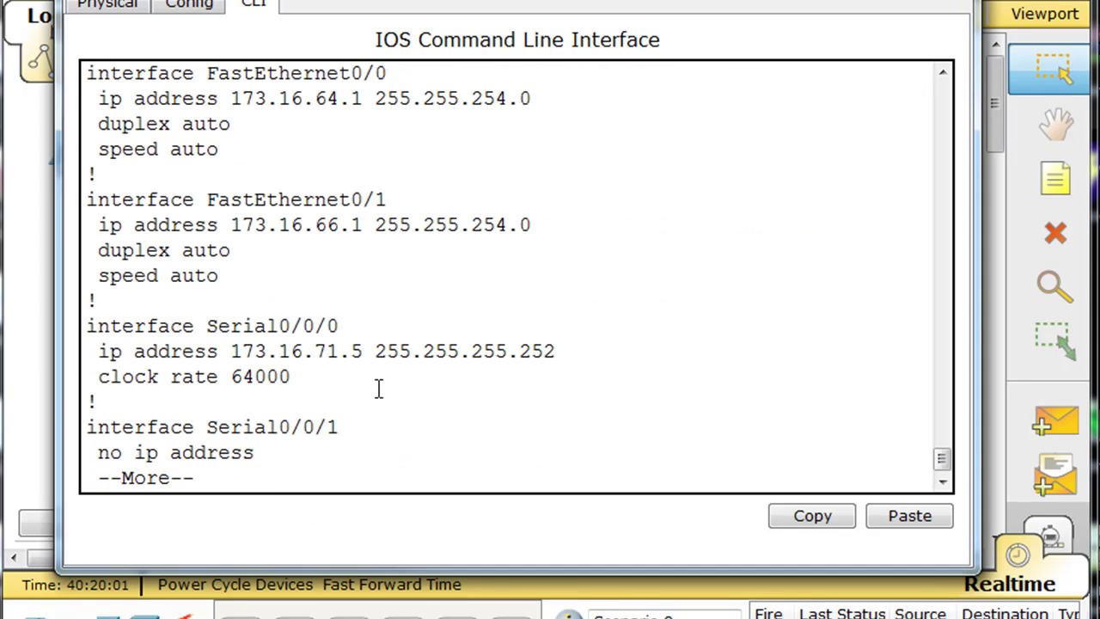
key("space")
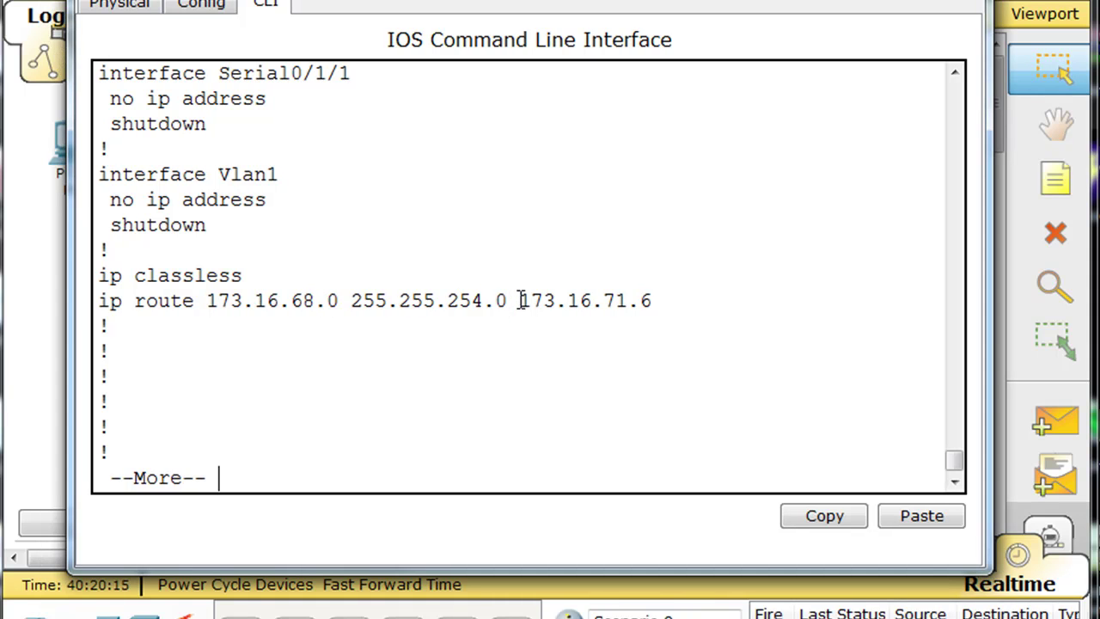
left_click_drag(520, 300, 672, 301)
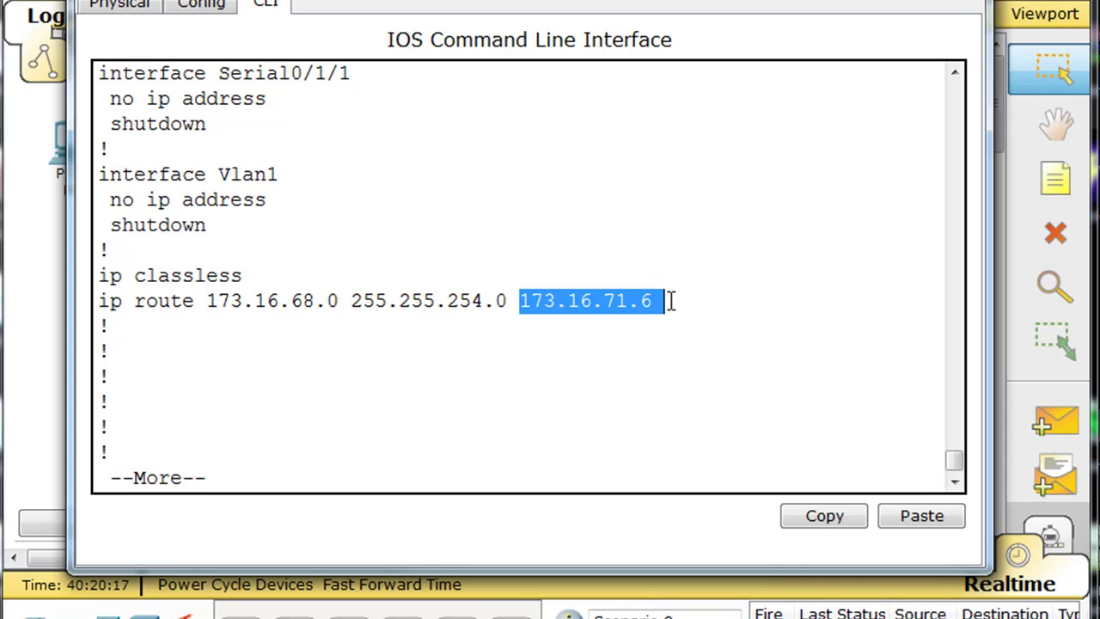
key("space")
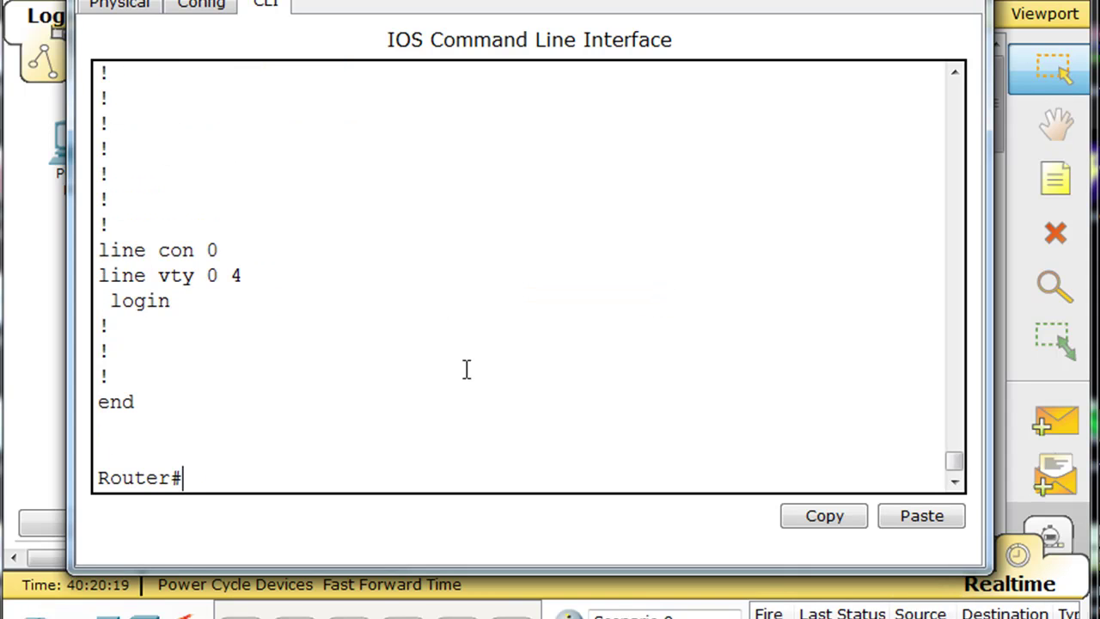
type("show ")
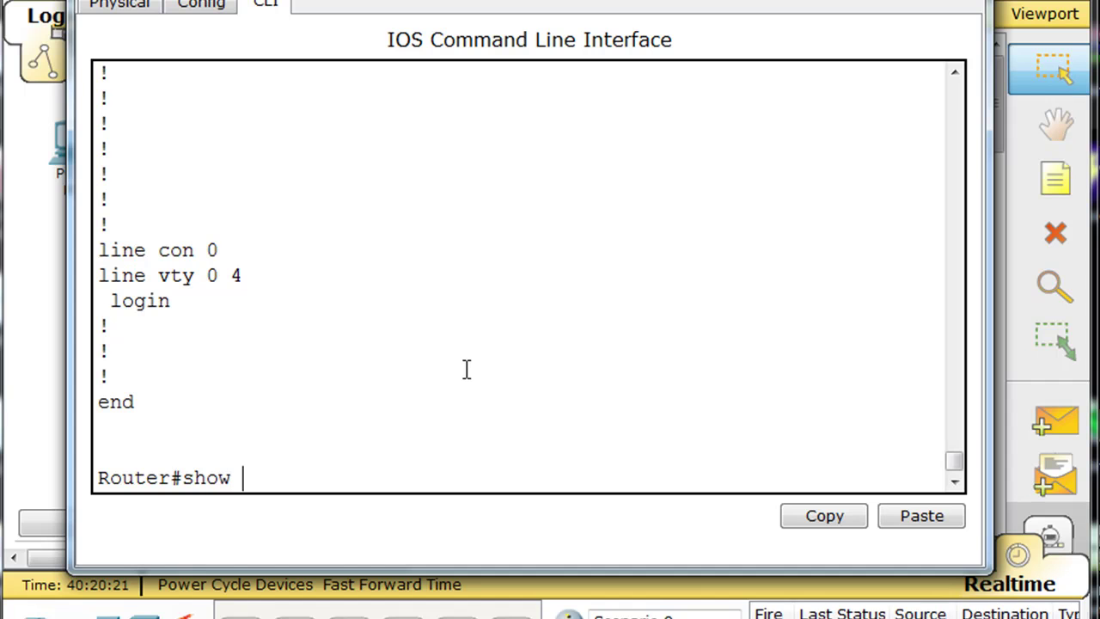
type("ip route")
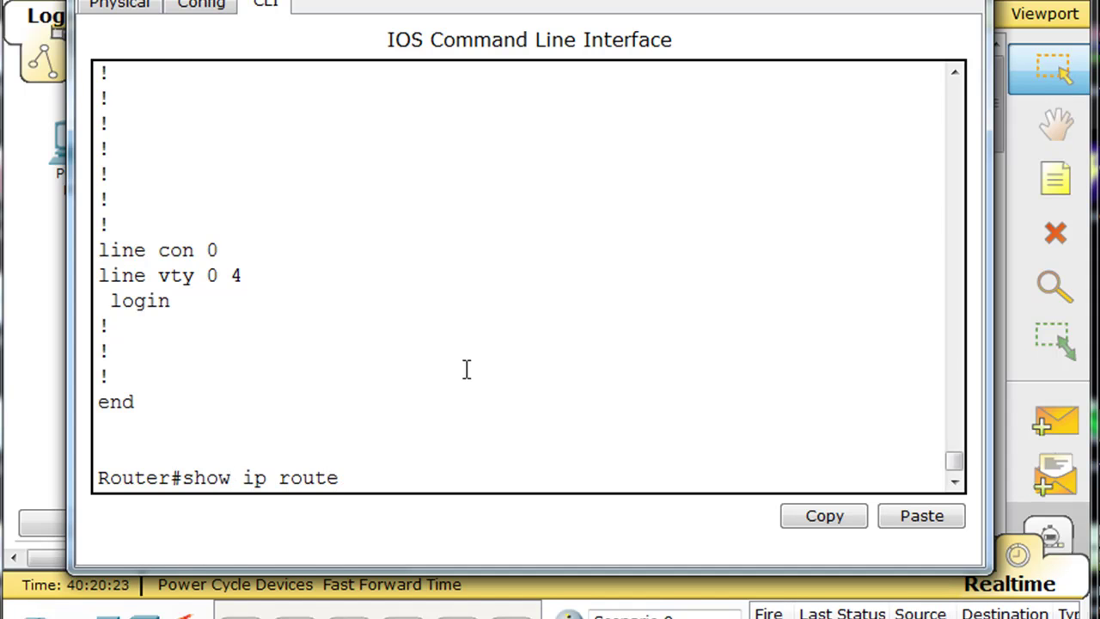
Show R1's routing table and check the S 173.16.68.0/23 entry's distance and next hop 173.16.71.6
key("Return")
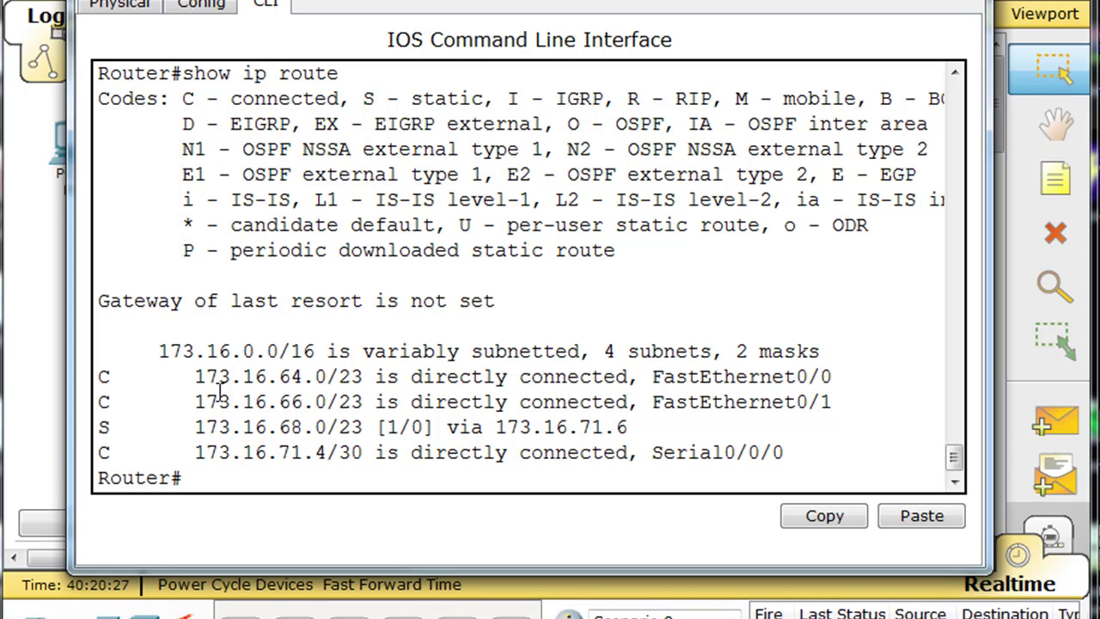
left_click_drag(386, 427, 398, 427)
left_click_drag(496, 427, 641, 424)
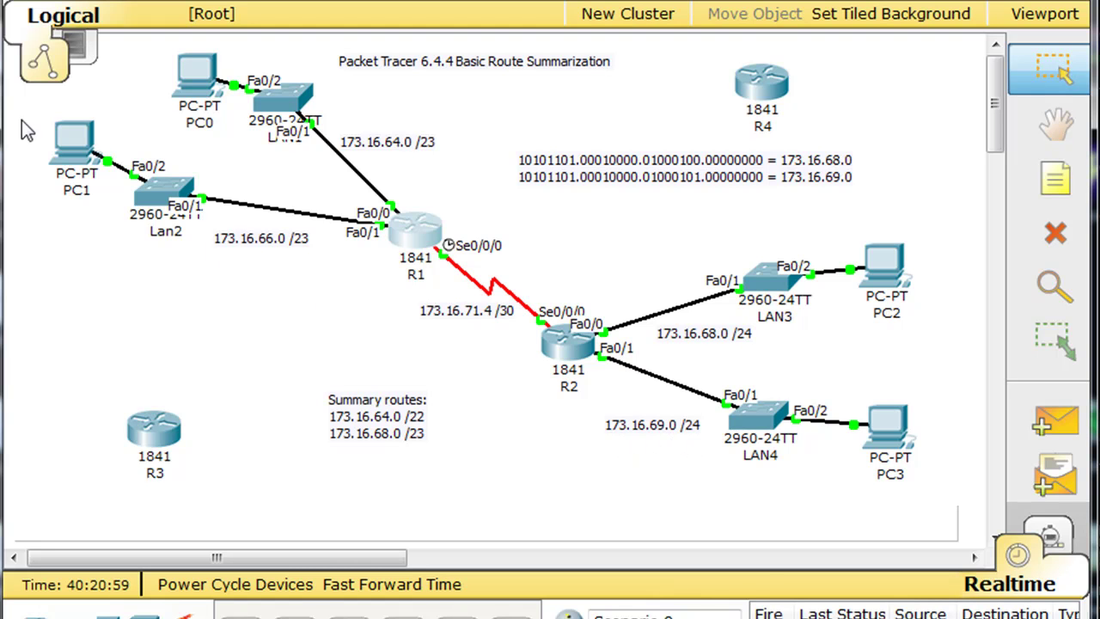
From PC1's command prompt, ping 173.16.69.2, then repeat the ping for a full four replies
left_click(78, 159)
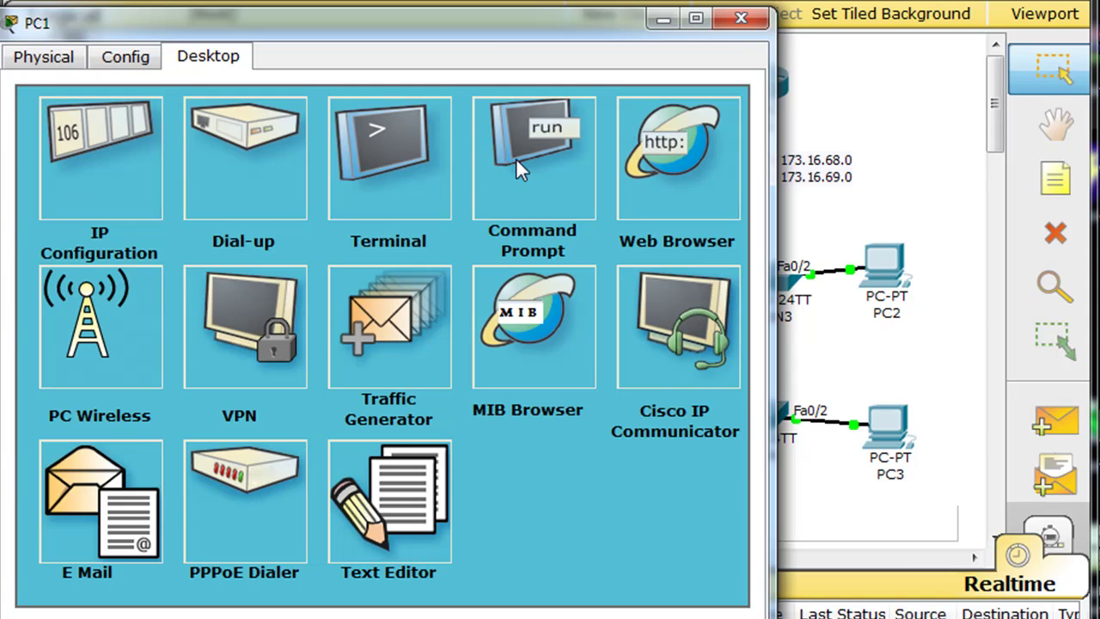
left_click(516, 157)
left_click_drag(481, 35, 570, 28)
type("ping")
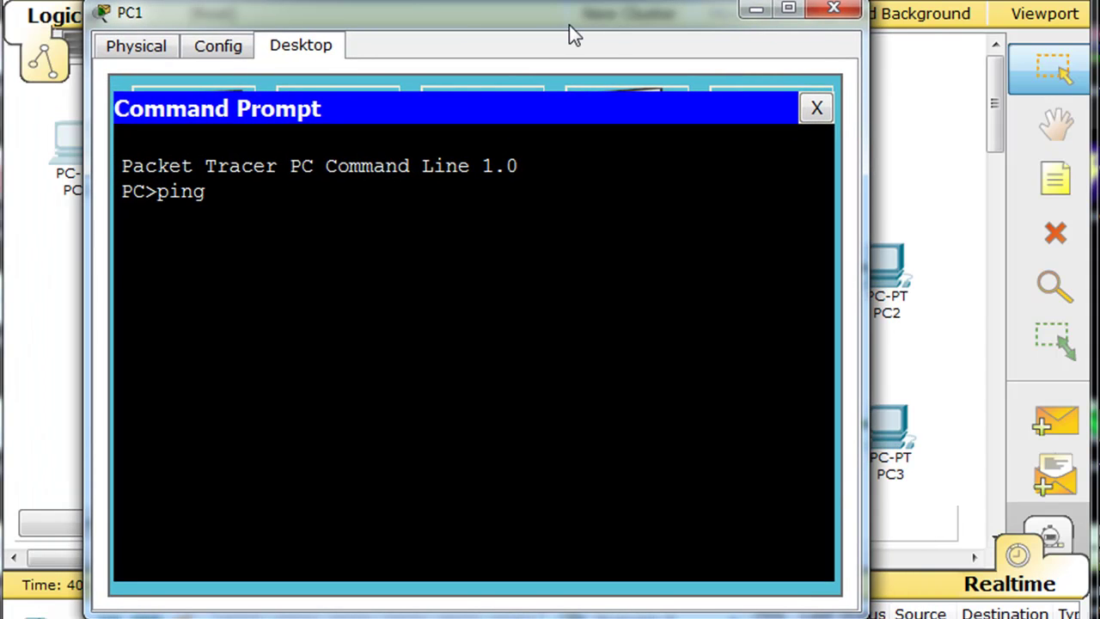
type(" 173.16.69.2")
key("Return")
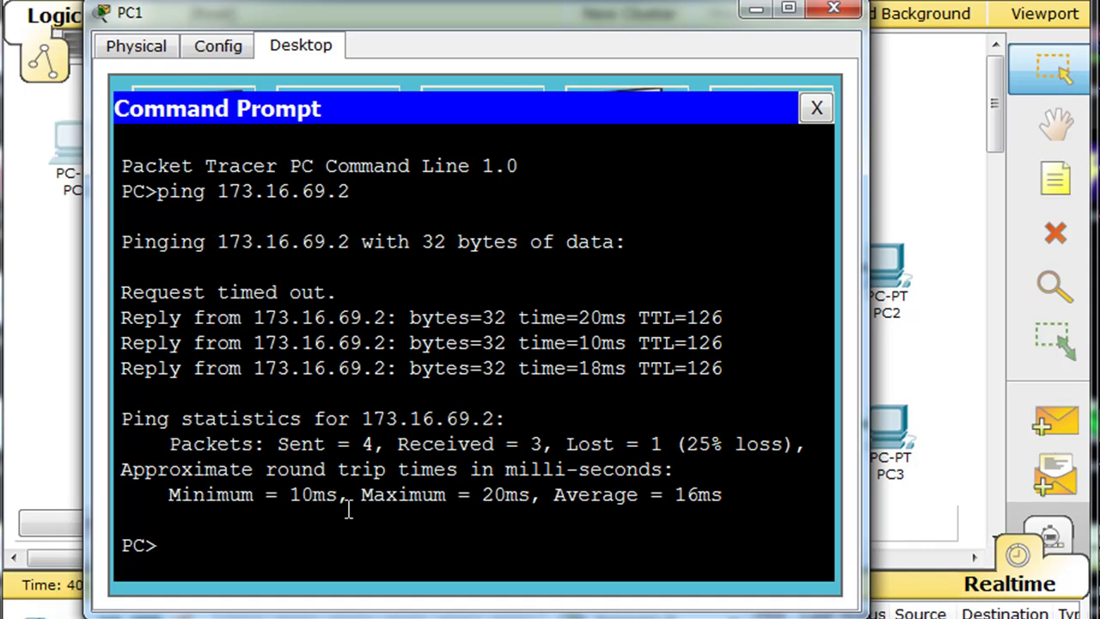
key("Up")
key("Return")
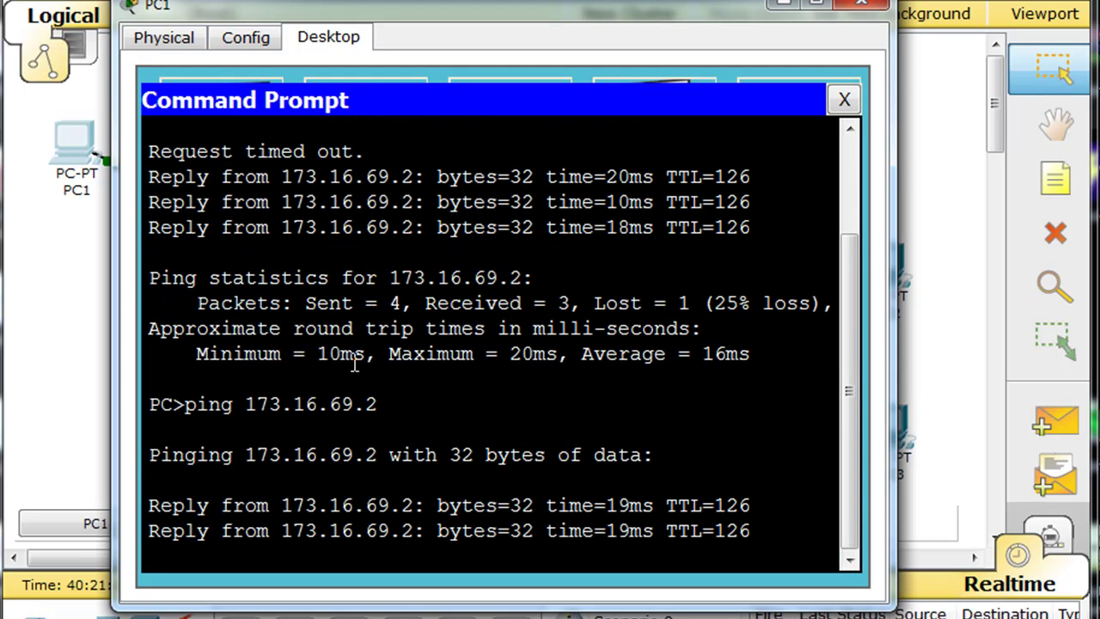